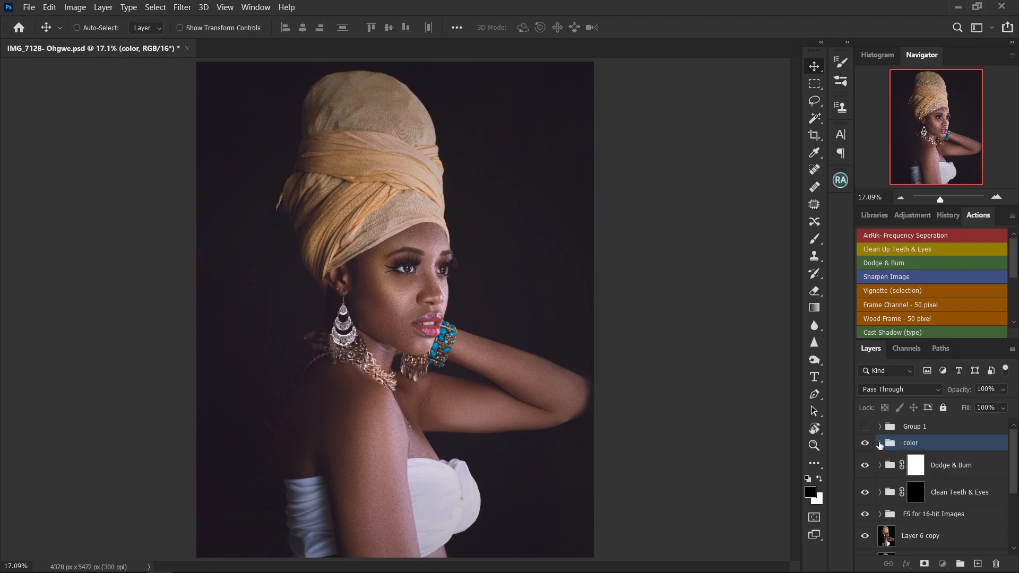
Examine the adjustment layers stacked inside the color group
click(880, 442)
scroll(964, 437, down, 1)
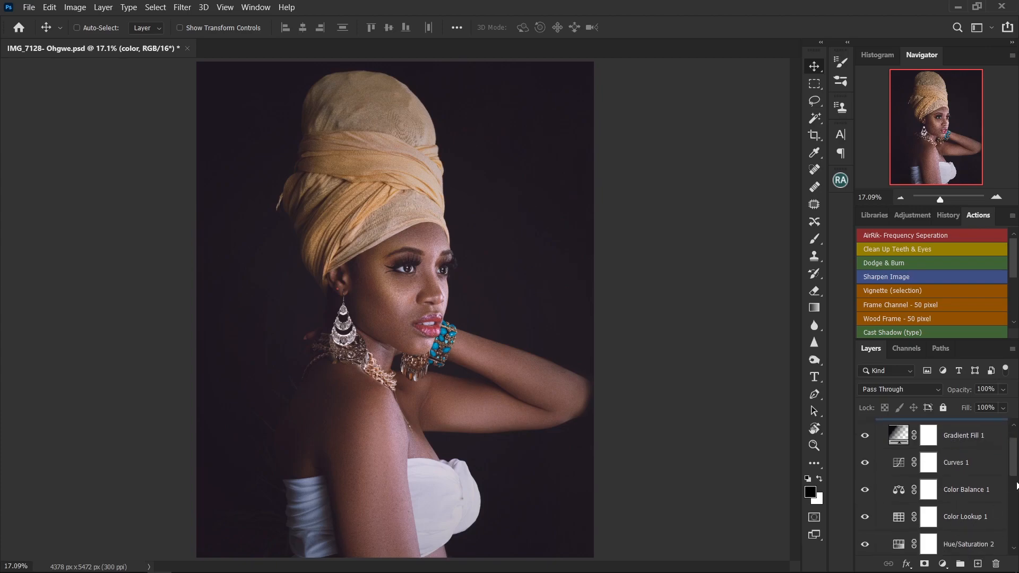
scroll(1010, 461, down, 2)
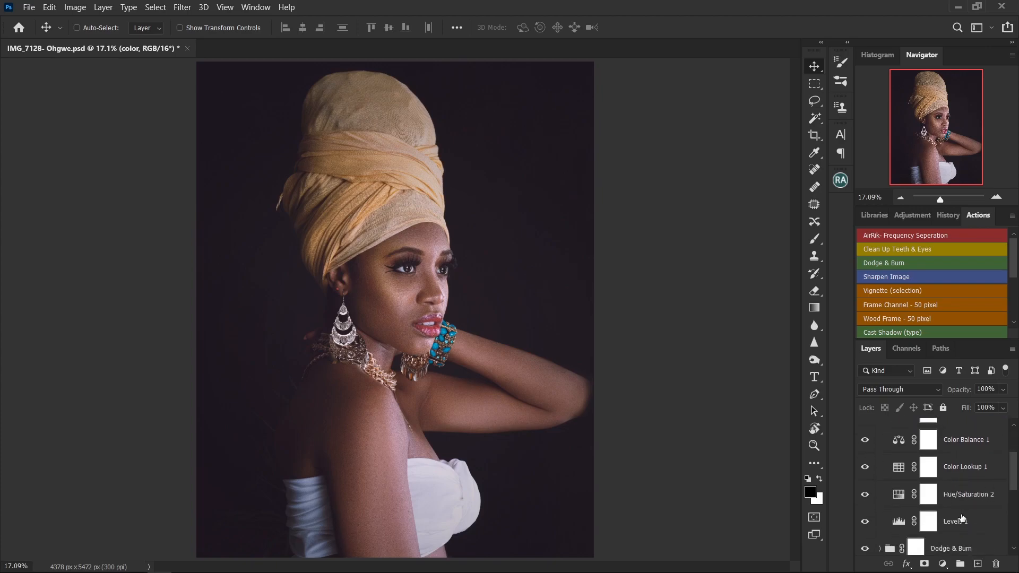
scroll(1015, 476, up, 3)
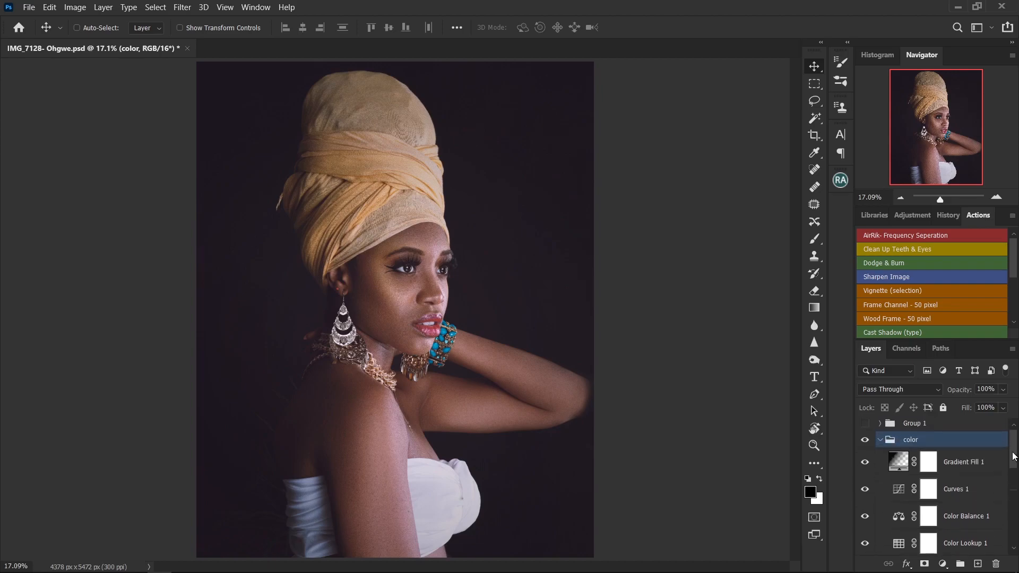
click(880, 440)
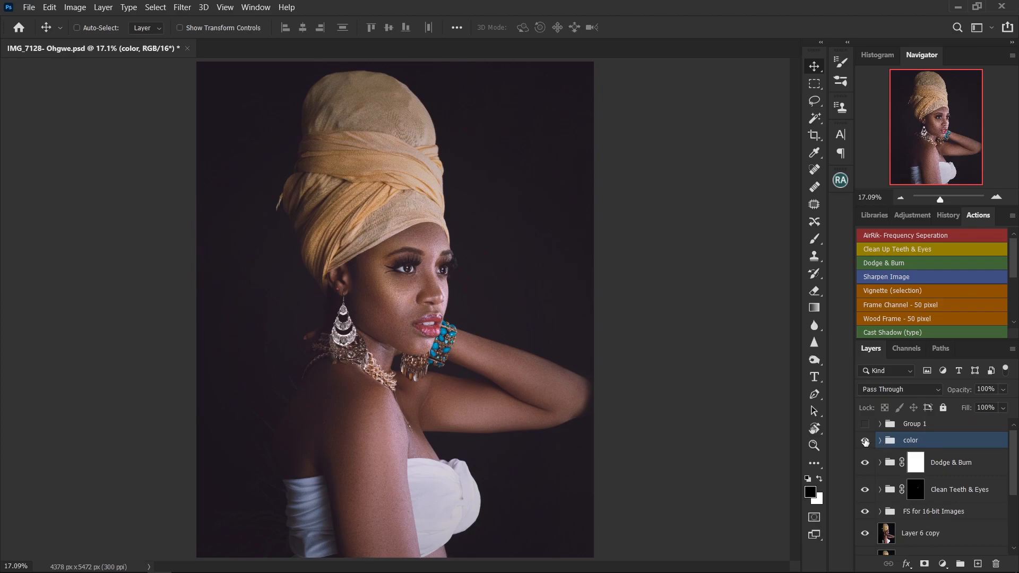
Compare the portrait with and without the color group, leaving the group hidden
click(865, 441)
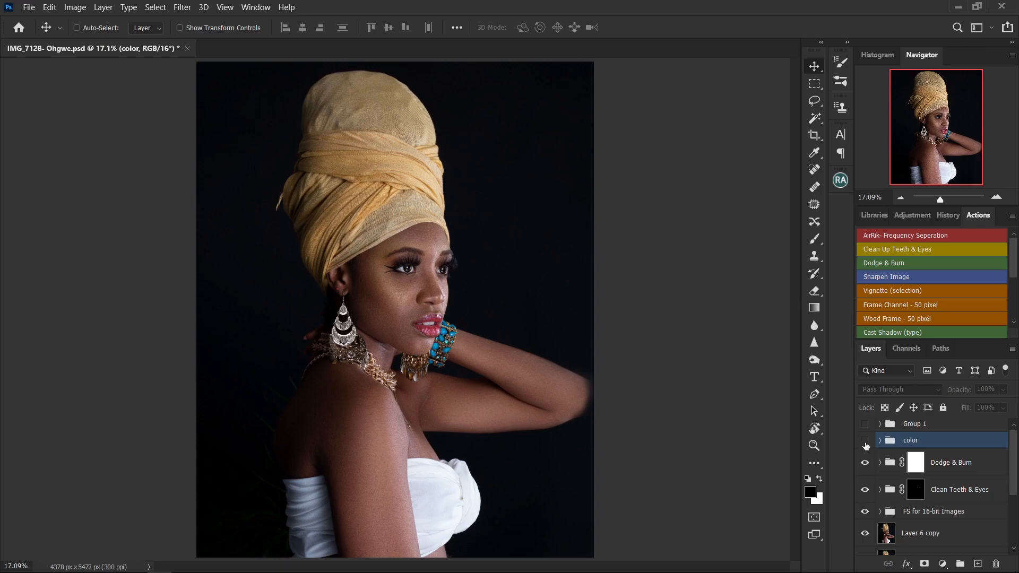
click(865, 441)
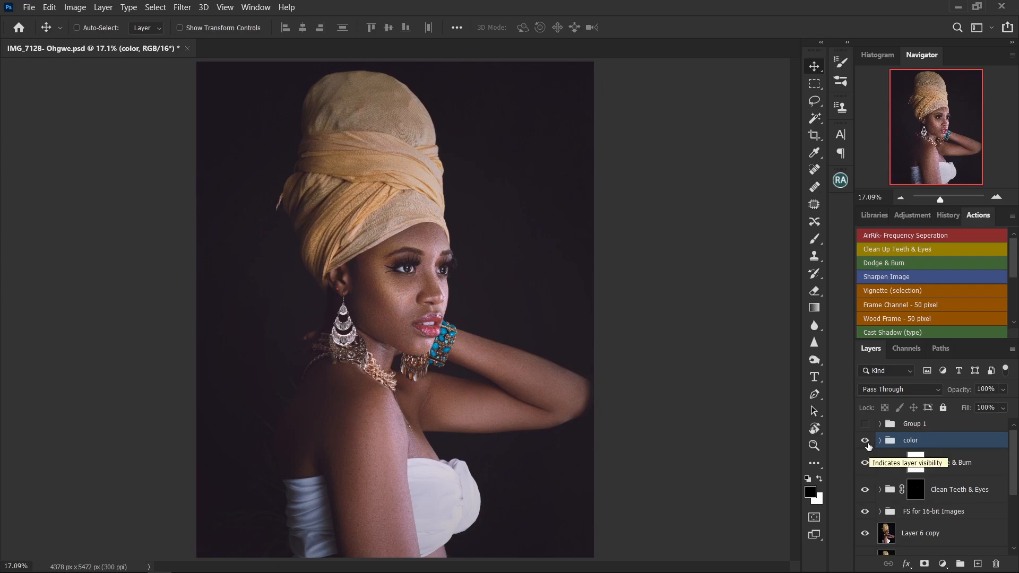
click(865, 442)
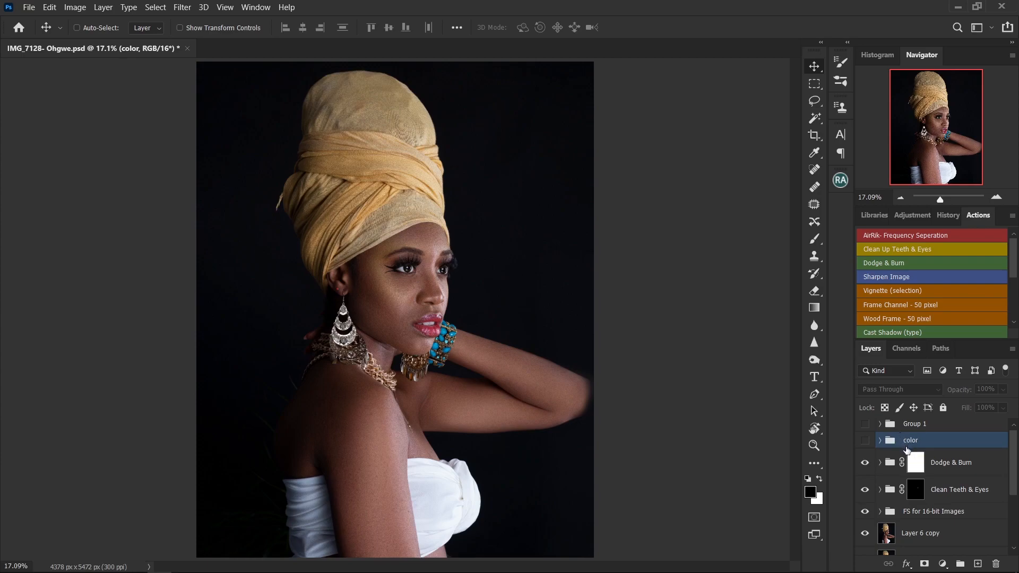
Stamp all visible layers into a new merged layer directly above the Dodge & Burn group
click(960, 466)
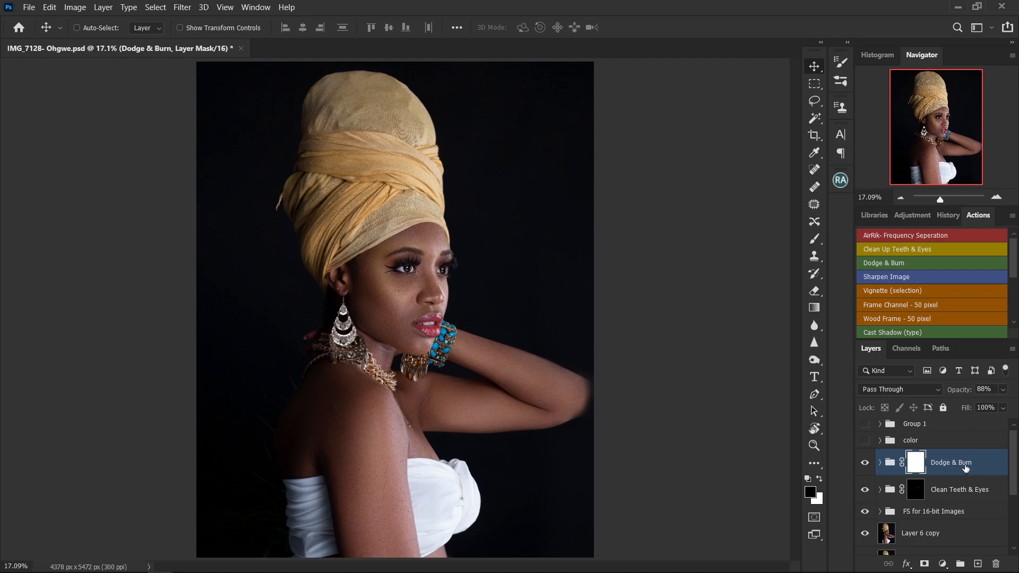
scroll(1014, 447, down, 2)
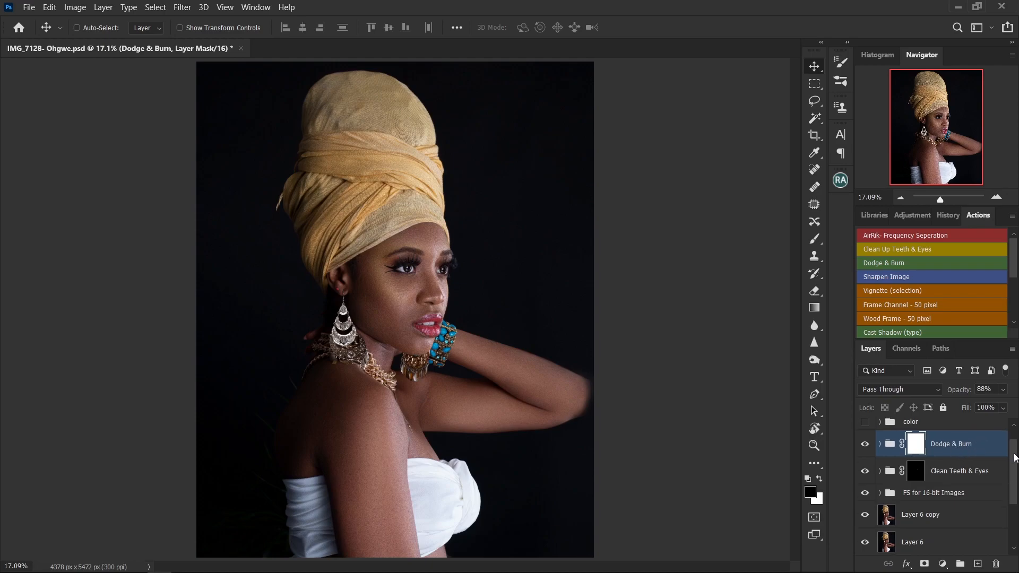
scroll(1015, 446, up, 3)
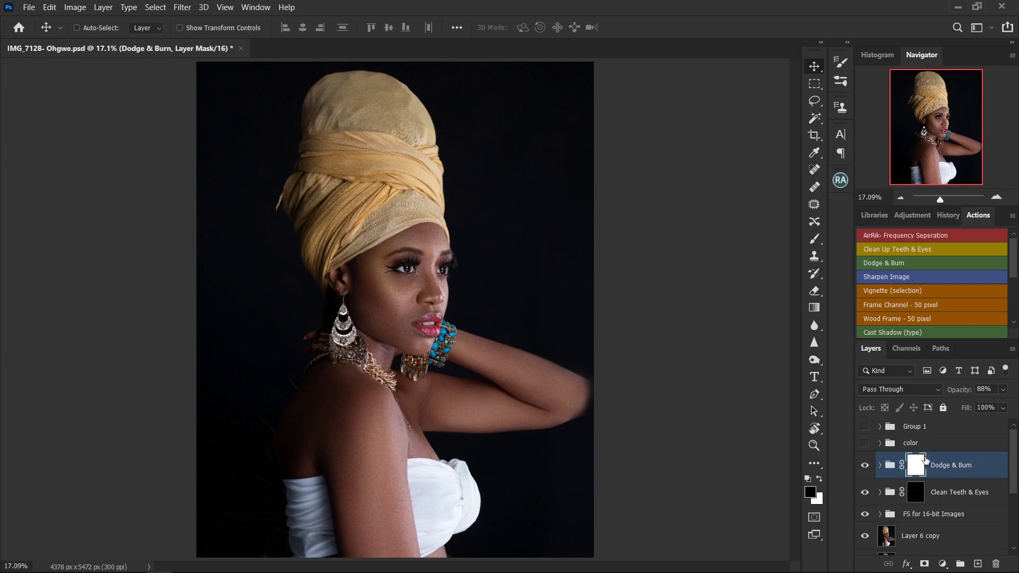
key(ctrl)
key(ctrl)
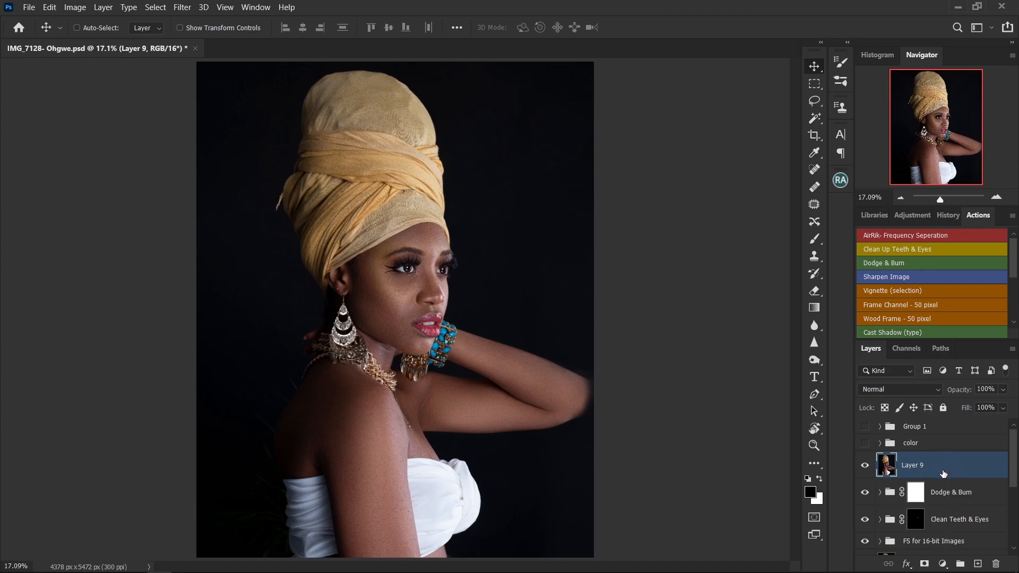
Add a Levels adjustment layer above the merged layer with input black point 4 and white point 247
click(942, 564)
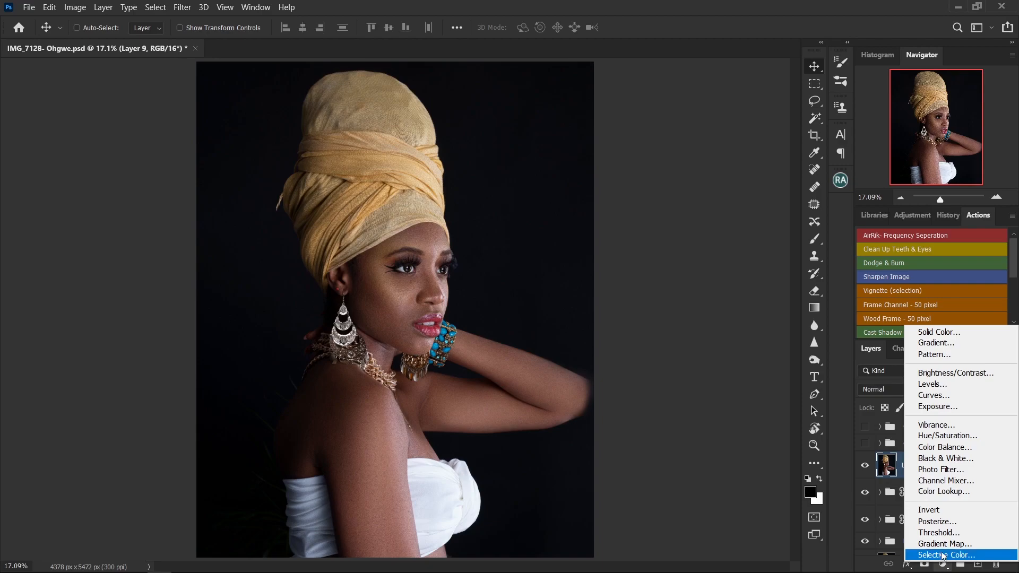
click(949, 388)
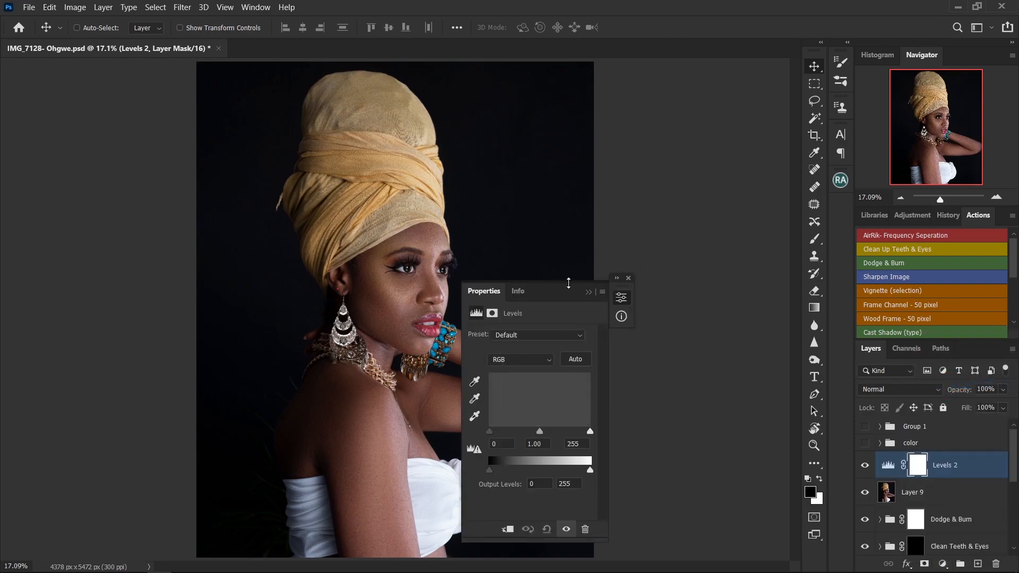
drag(541, 296, 697, 282)
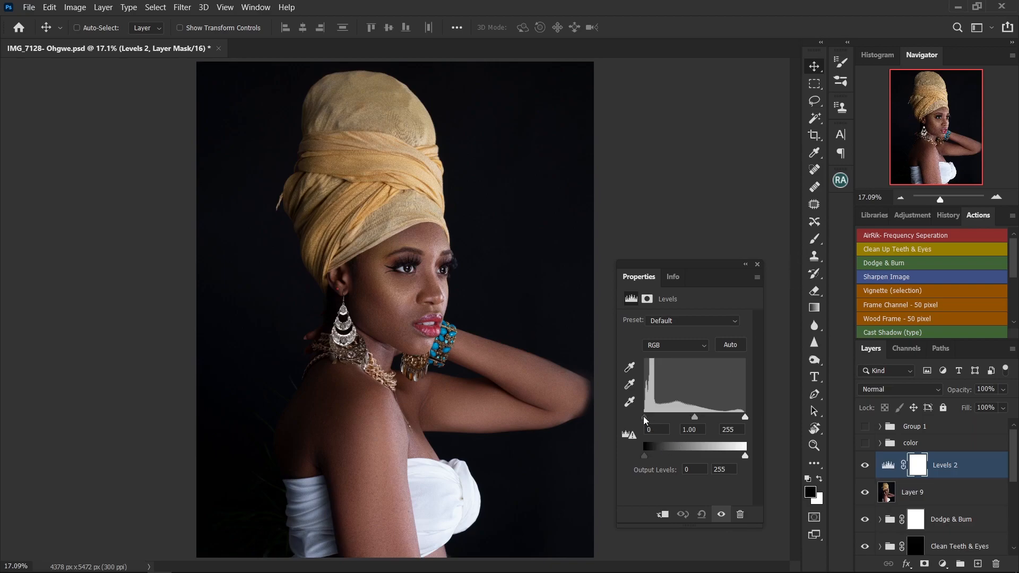
drag(643, 419, 647, 421)
click(646, 422)
drag(747, 418, 743, 421)
Compare the portrait with and without the Levels adjustment, leaving it switched on
click(722, 515)
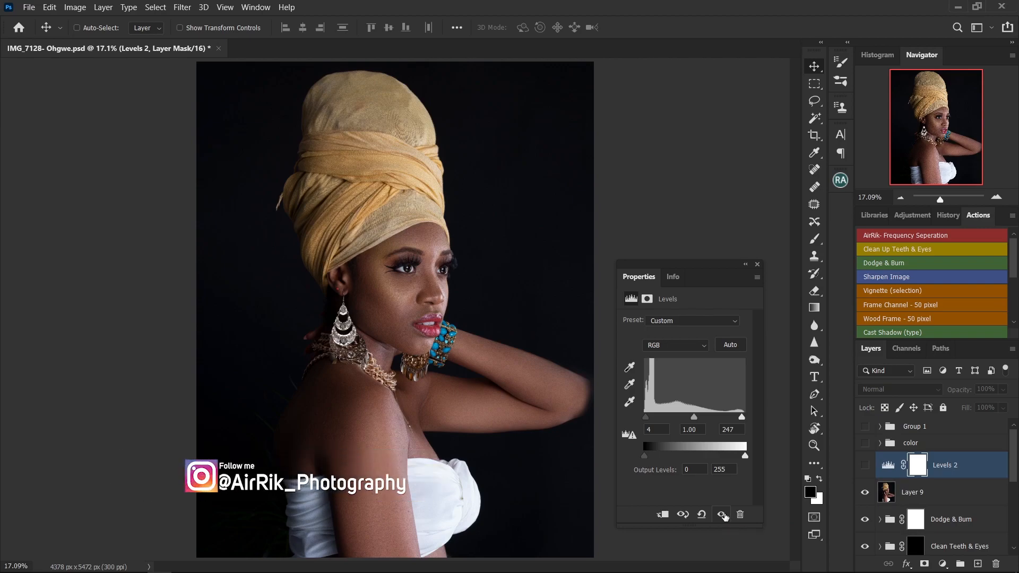
click(724, 516)
click(723, 516)
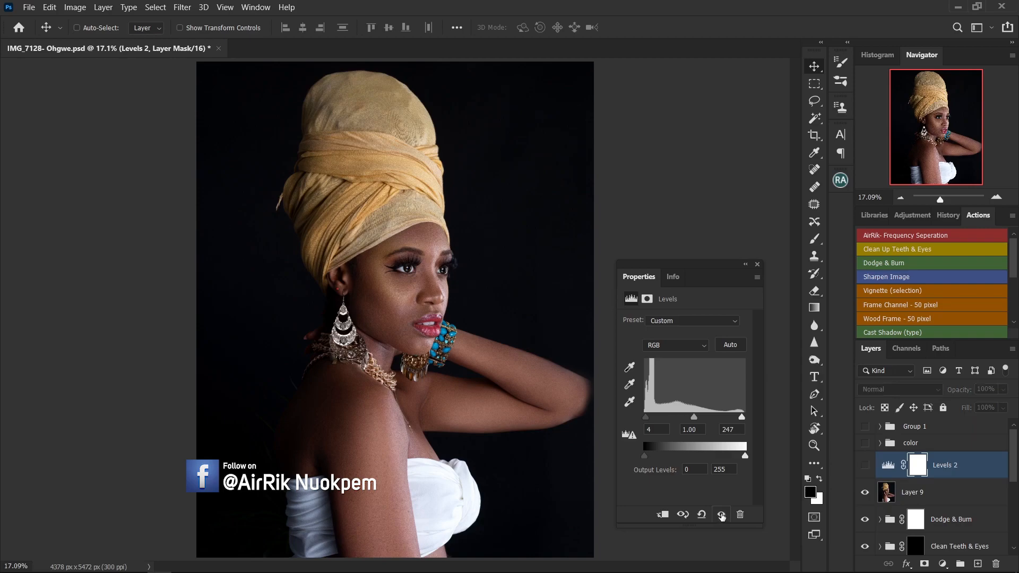
click(721, 515)
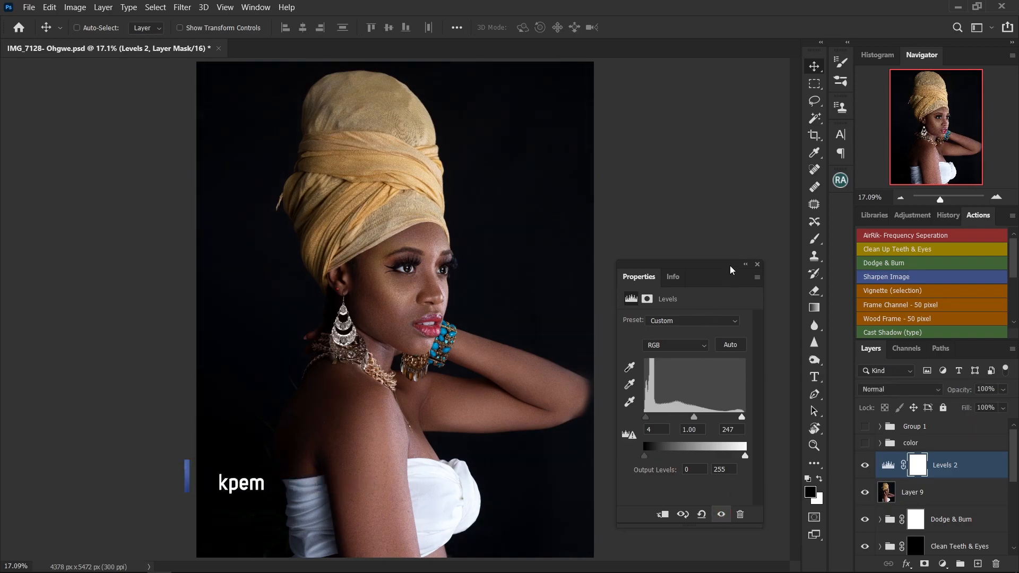
click(746, 267)
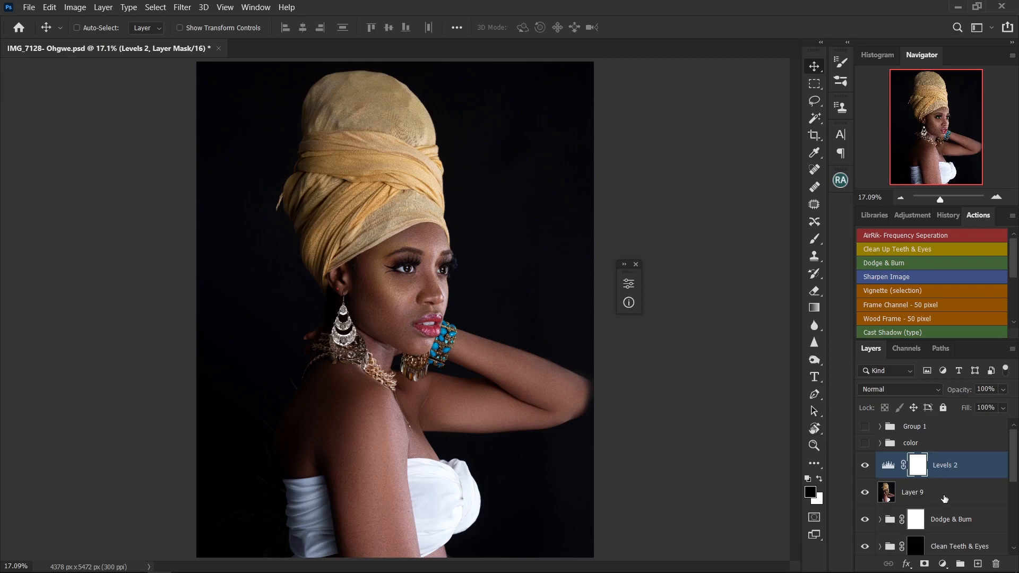
Add a Hue/Saturation adjustment layer and set the saturation of the Reds to -9
click(944, 566)
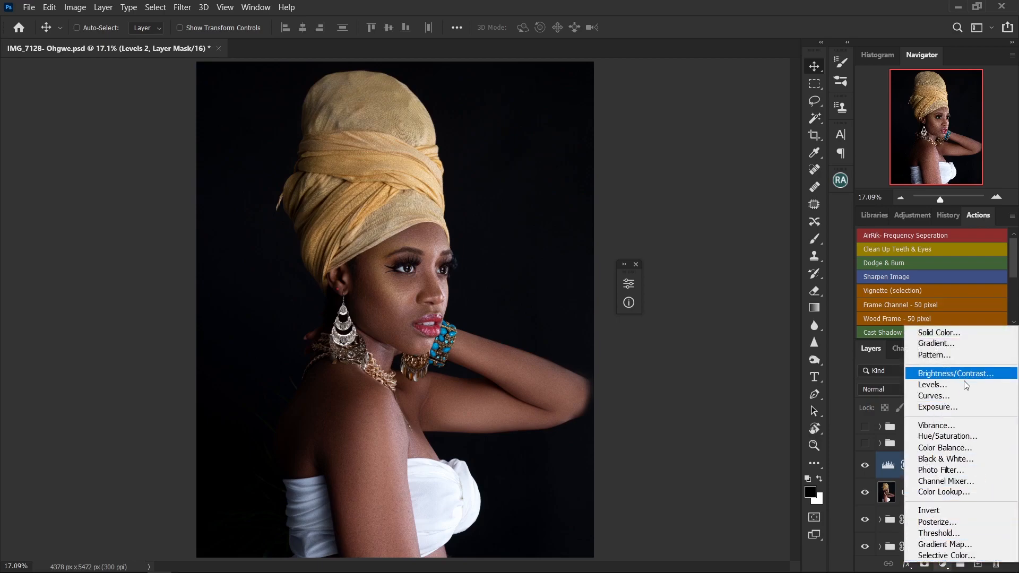
click(952, 436)
drag(554, 279, 708, 238)
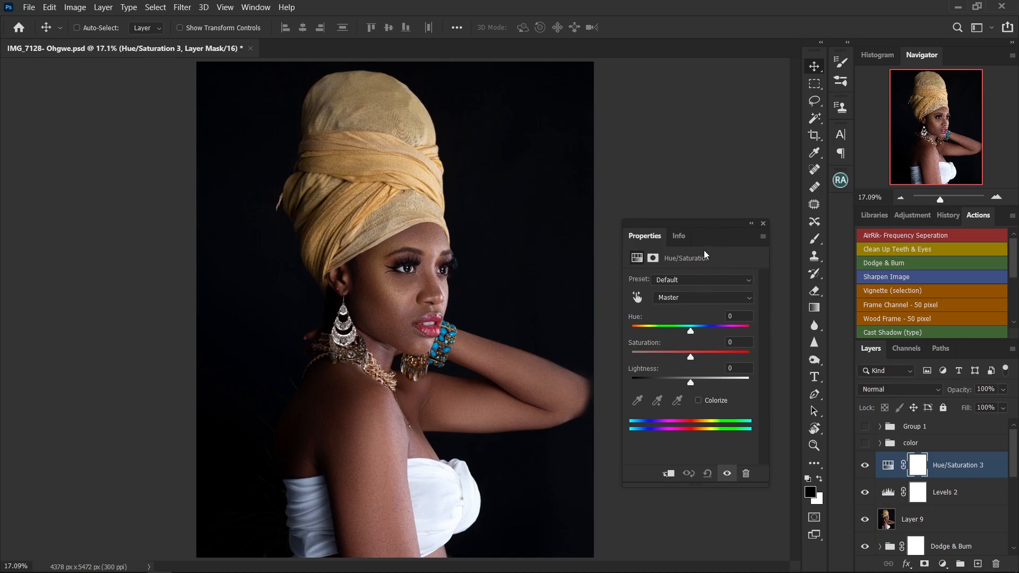
click(712, 299)
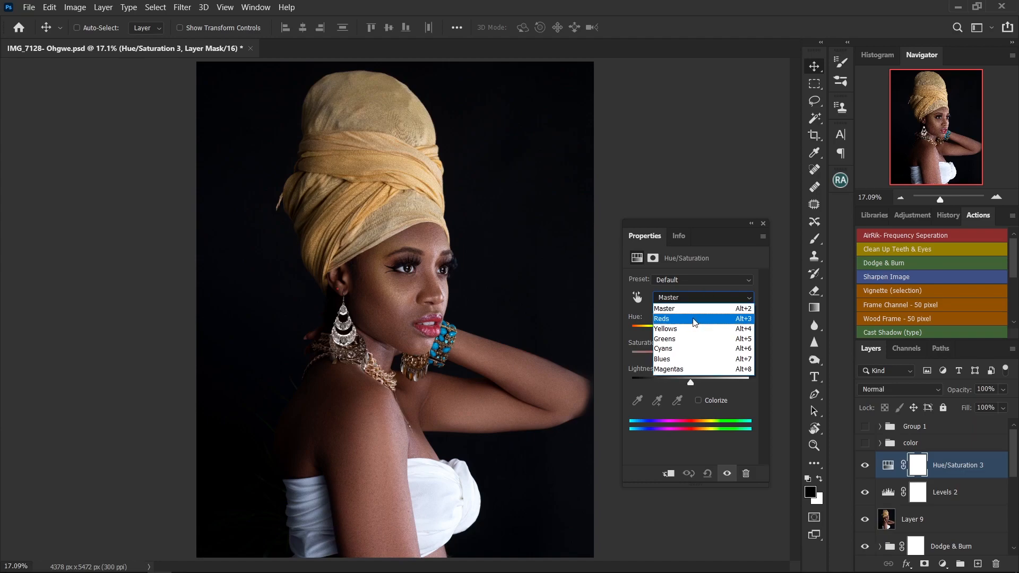
click(693, 320)
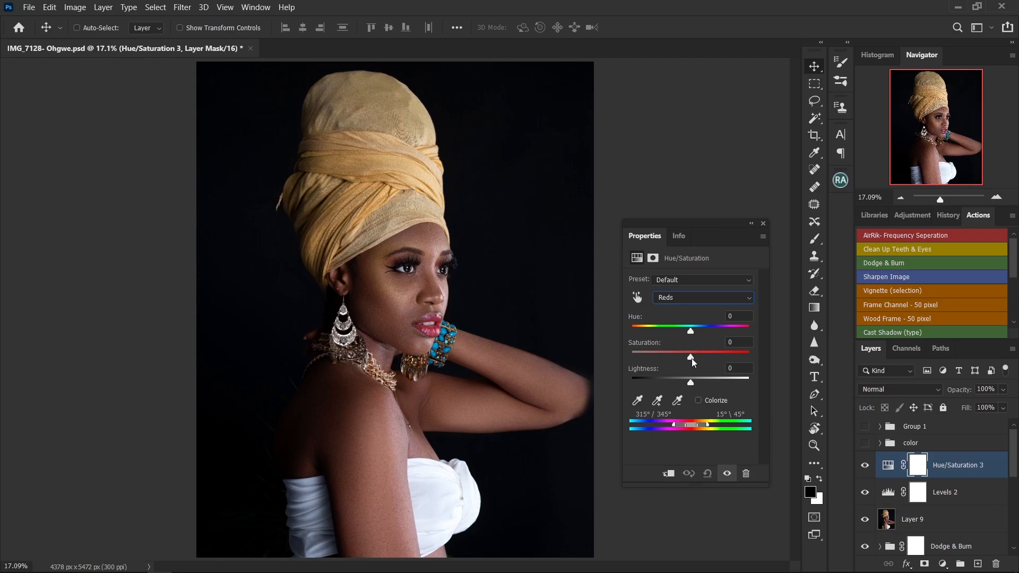
click(692, 359)
drag(691, 358, 688, 358)
drag(690, 358, 690, 358)
Compare the portrait with and without the Hue/Saturation adjustment, leaving it switched on
click(727, 473)
click(727, 475)
click(729, 474)
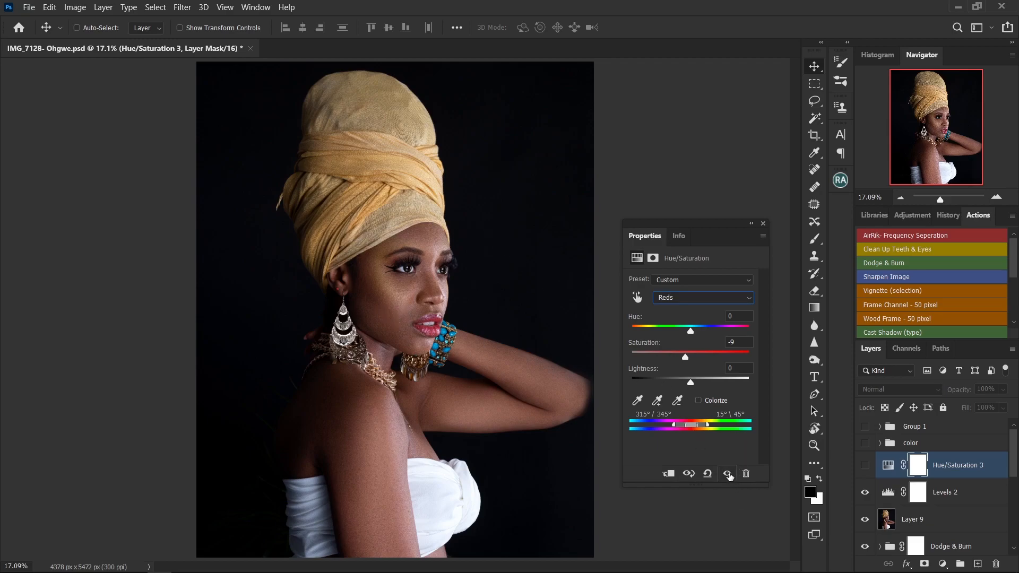
click(729, 474)
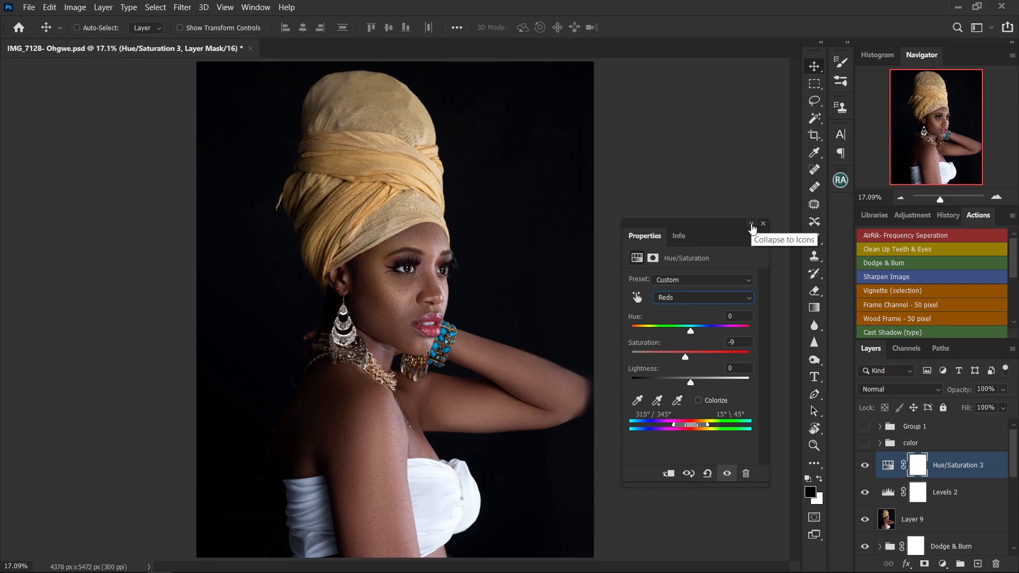
click(751, 224)
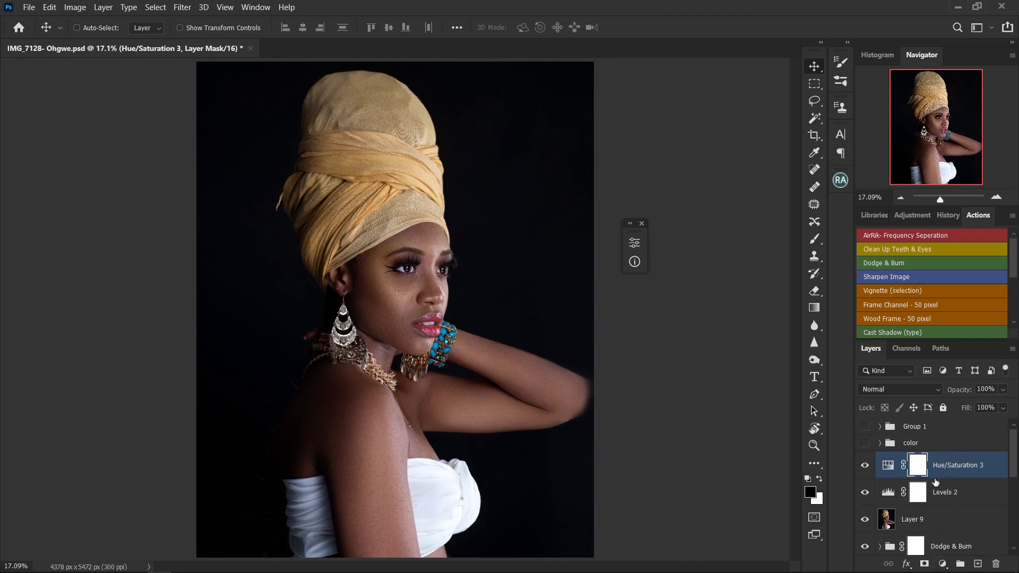
Add a Color Lookup adjustment layer using the 3D LUT "Fuji ETERNA 250D Kodak 2395 (by Adobe).cube"
click(943, 564)
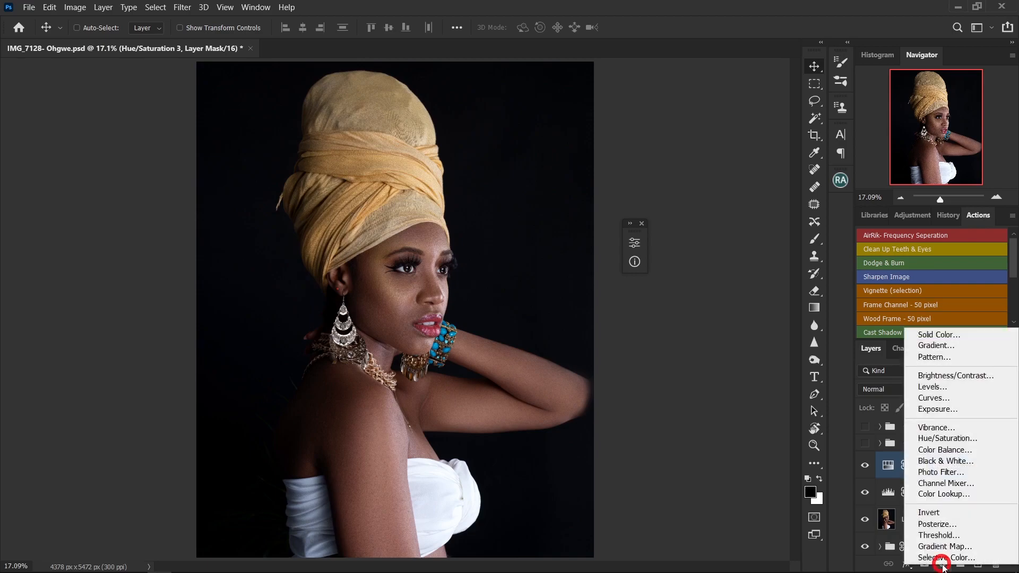
click(945, 495)
drag(559, 237, 719, 213)
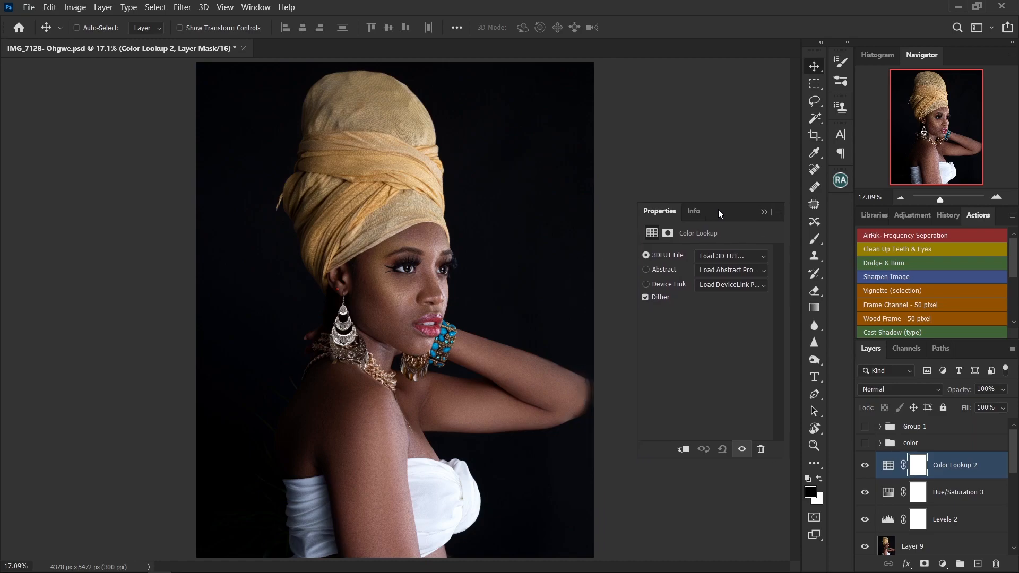
drag(719, 209, 718, 207)
click(756, 256)
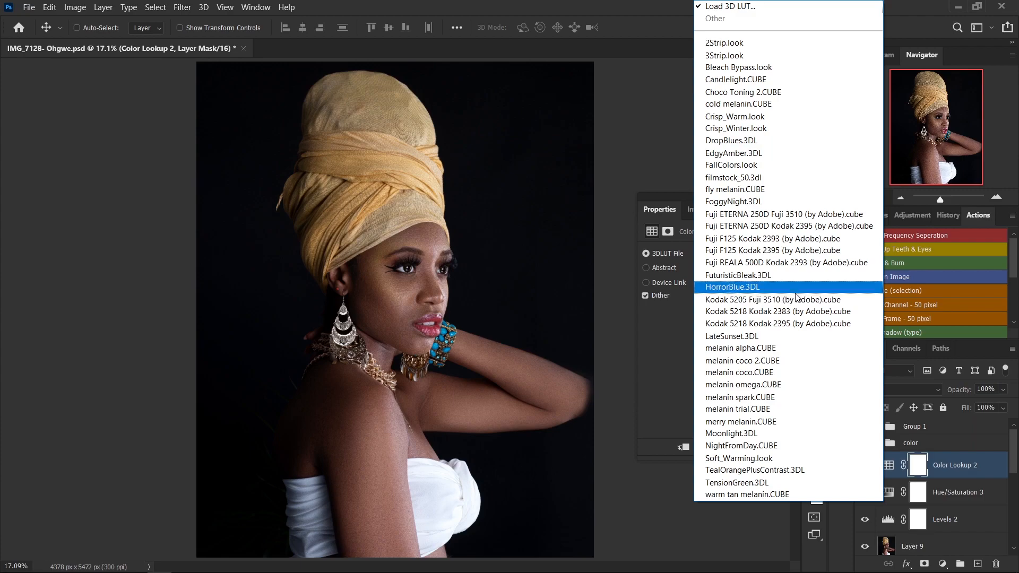
click(740, 226)
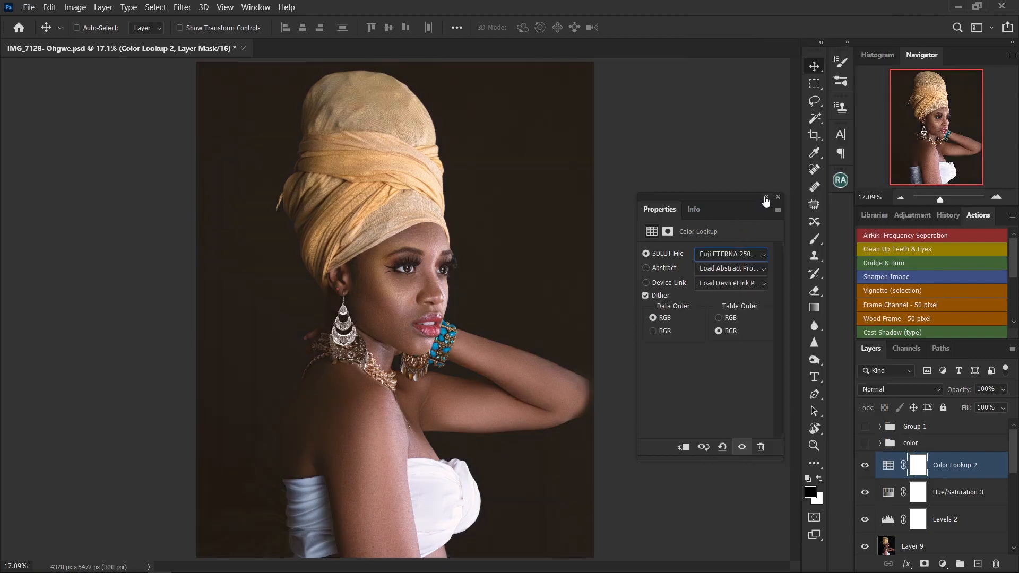
click(735, 253)
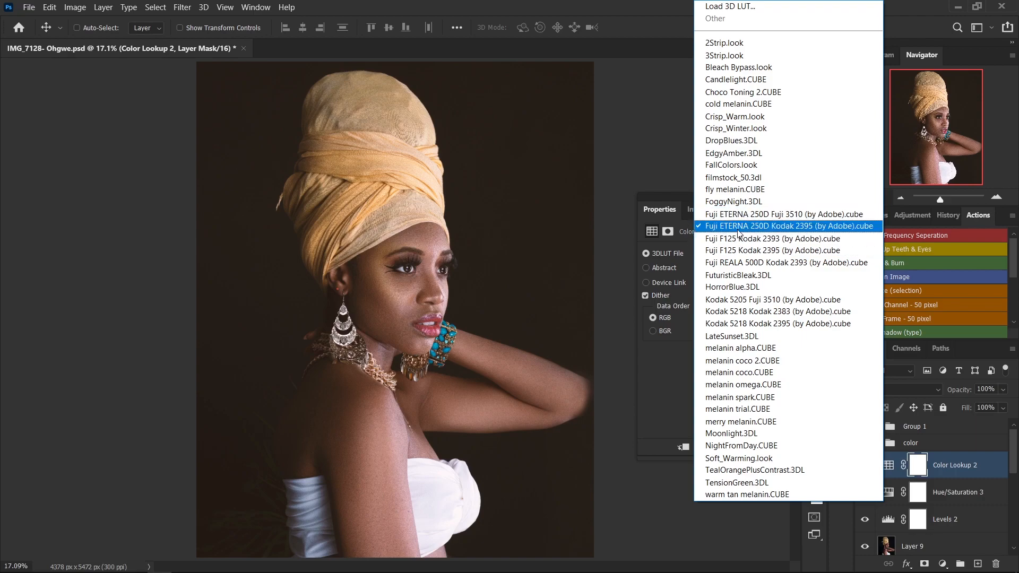
click(738, 226)
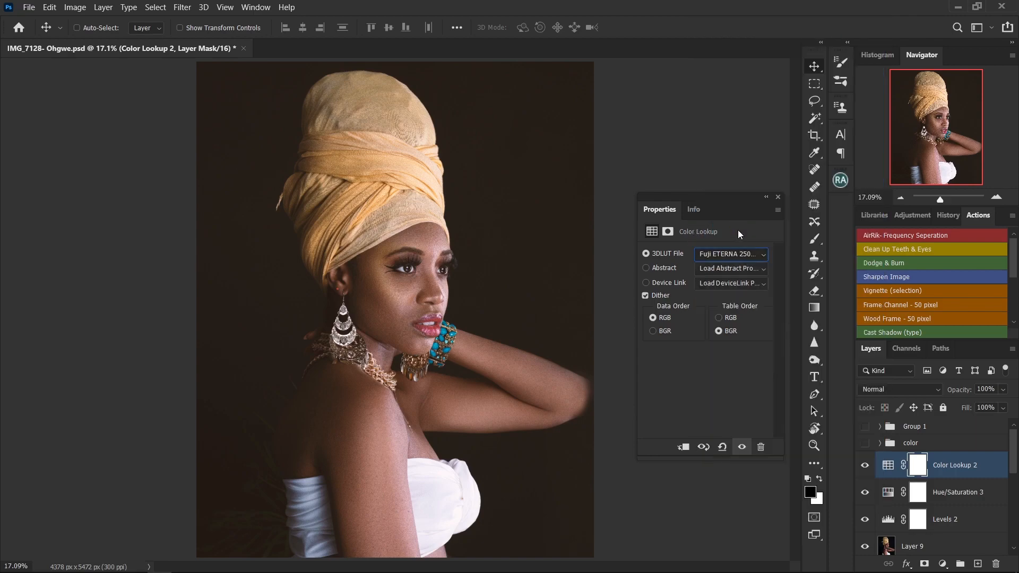
click(766, 198)
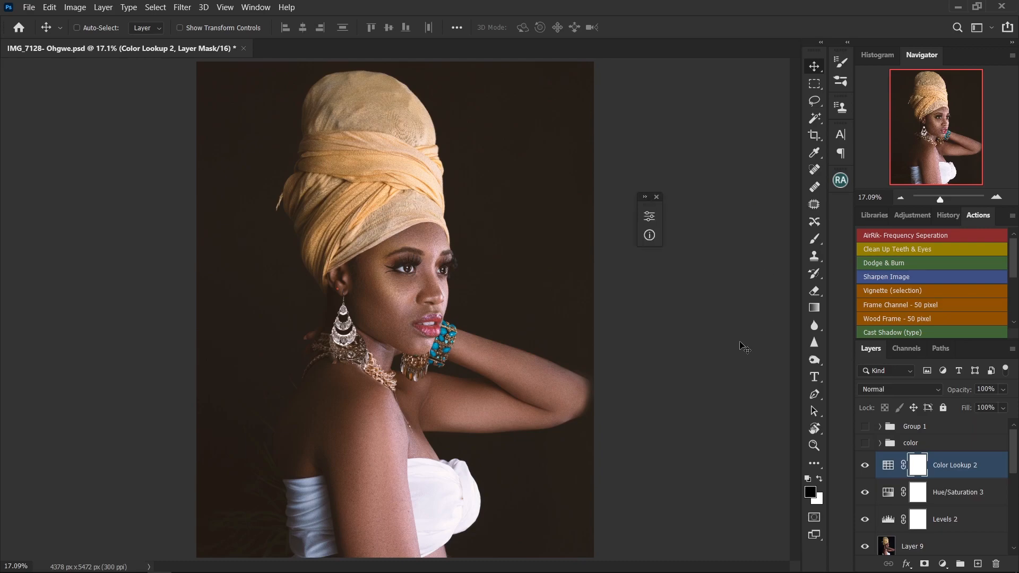
click(658, 199)
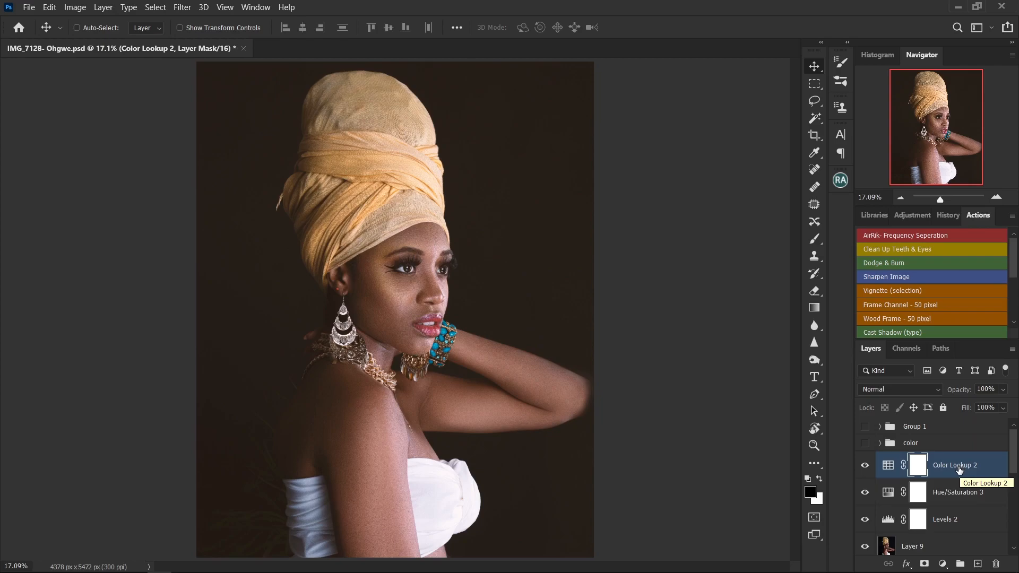
Add a Color Balance adjustment layer and set the Yellow–Blue balance of the Highlights to +10
click(943, 563)
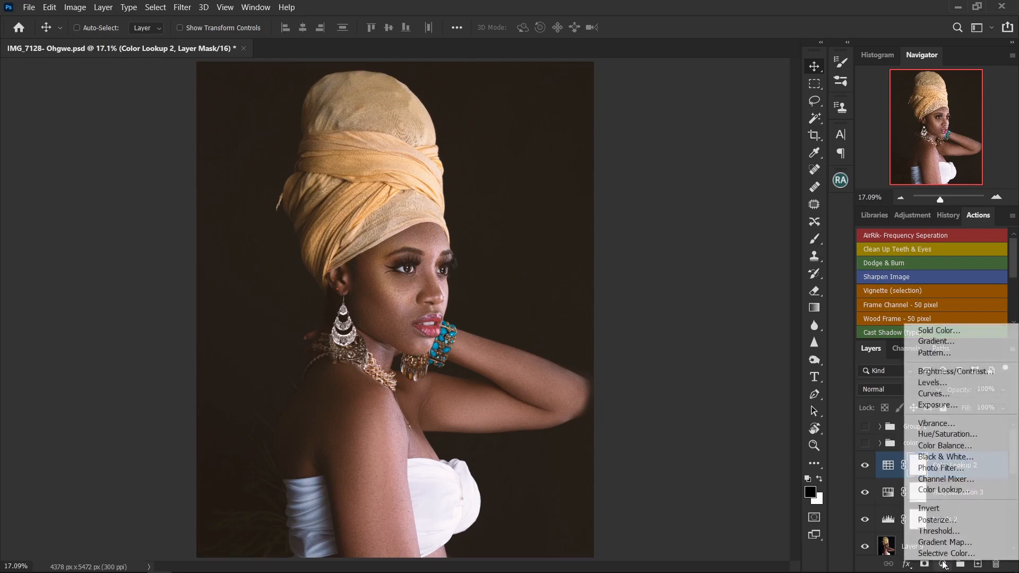
click(937, 447)
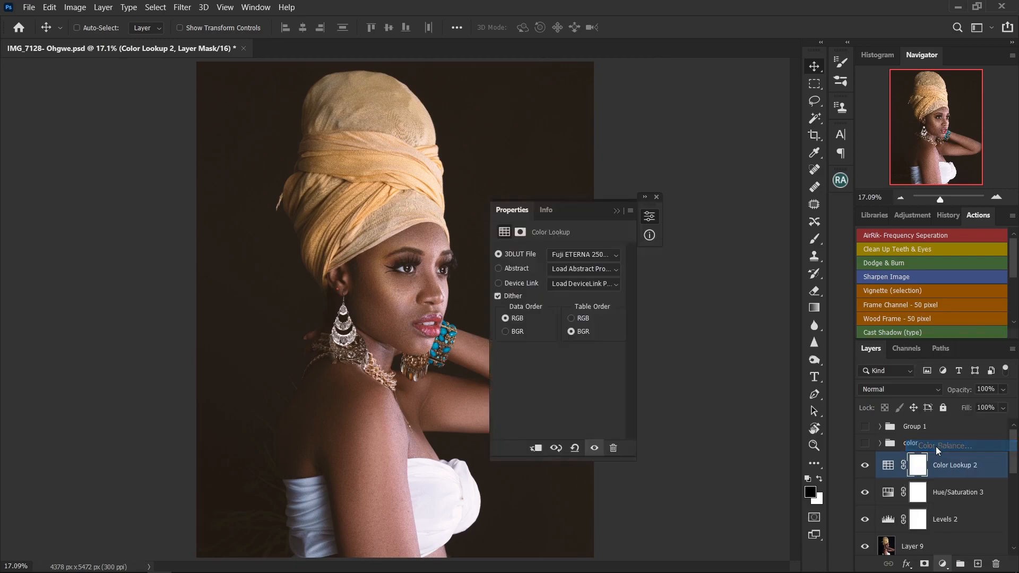
drag(569, 213, 687, 231)
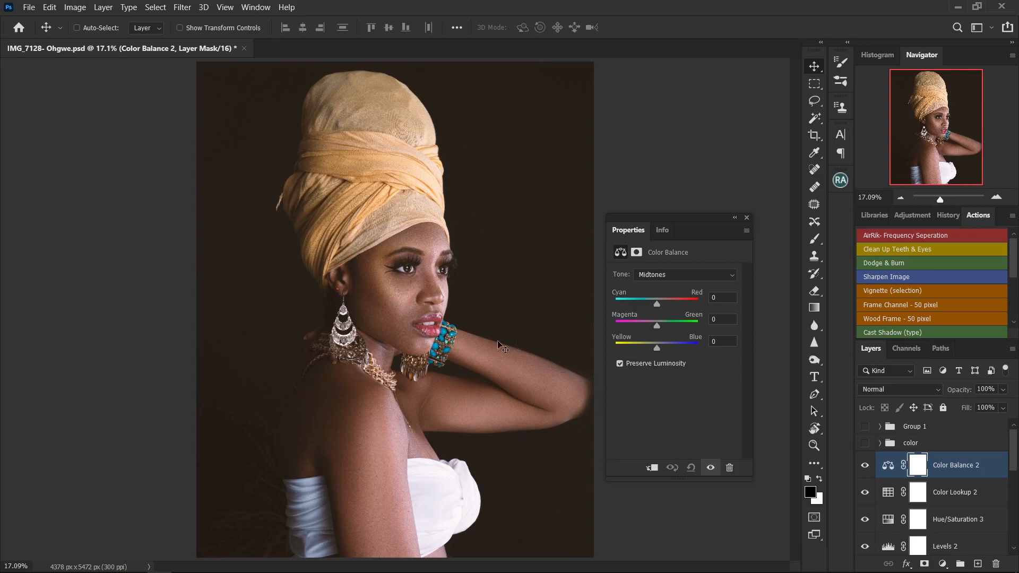
click(682, 275)
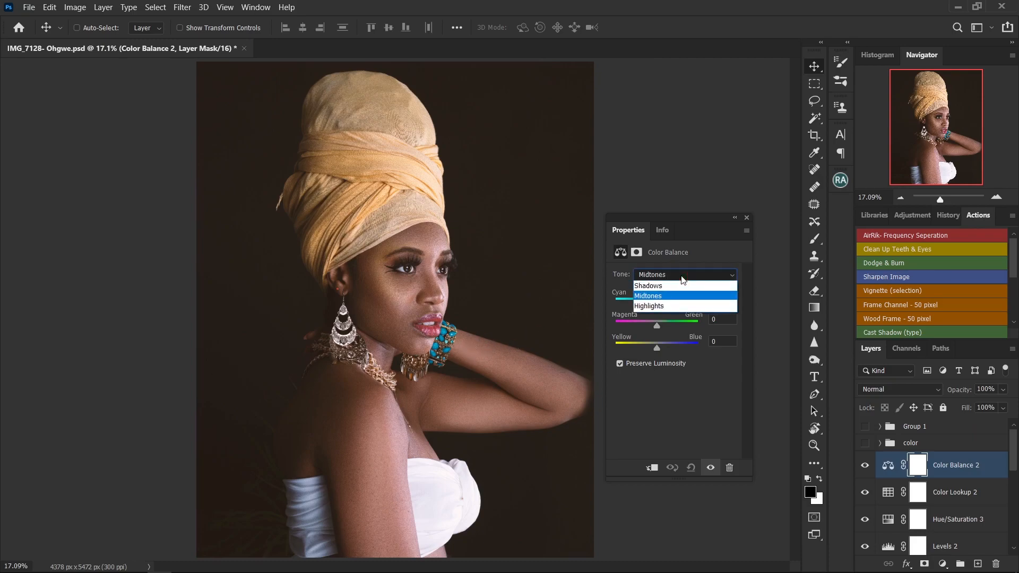
click(671, 307)
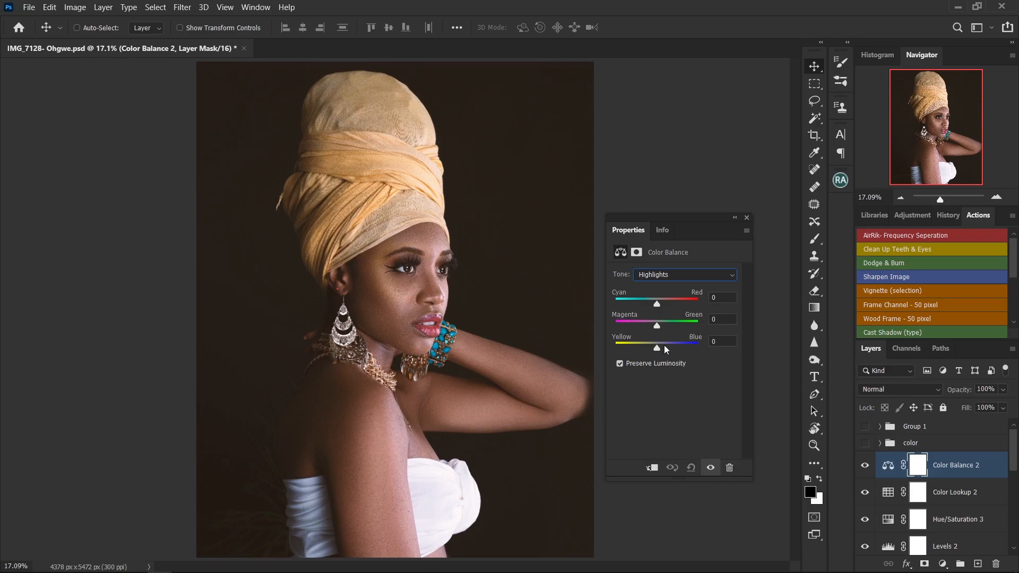
drag(658, 351, 659, 351)
drag(660, 348, 661, 345)
Compare the portrait with and without the Color Balance adjustment, leaving it switched on, and collapse its settings
click(710, 467)
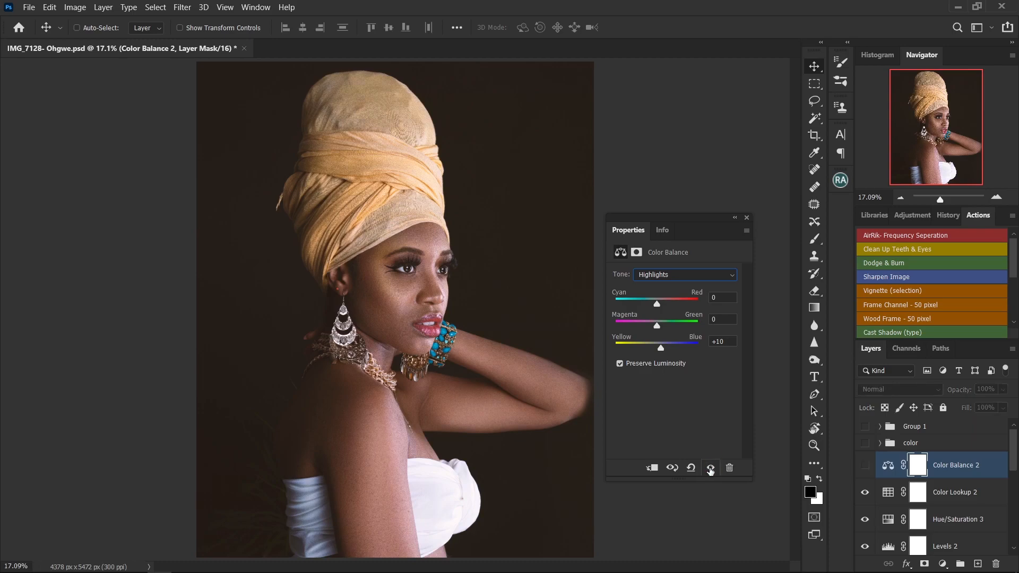
click(711, 468)
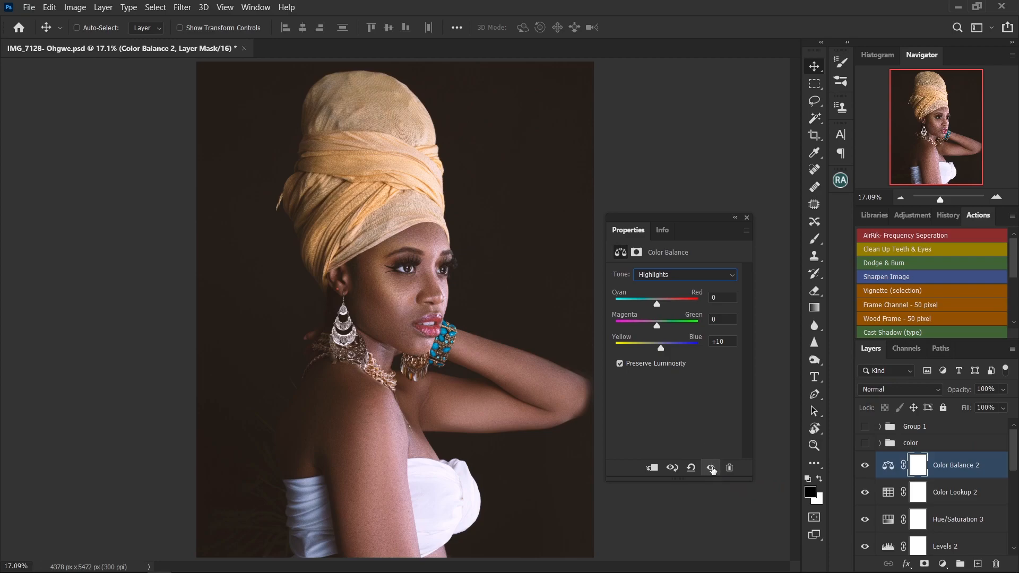
click(712, 470)
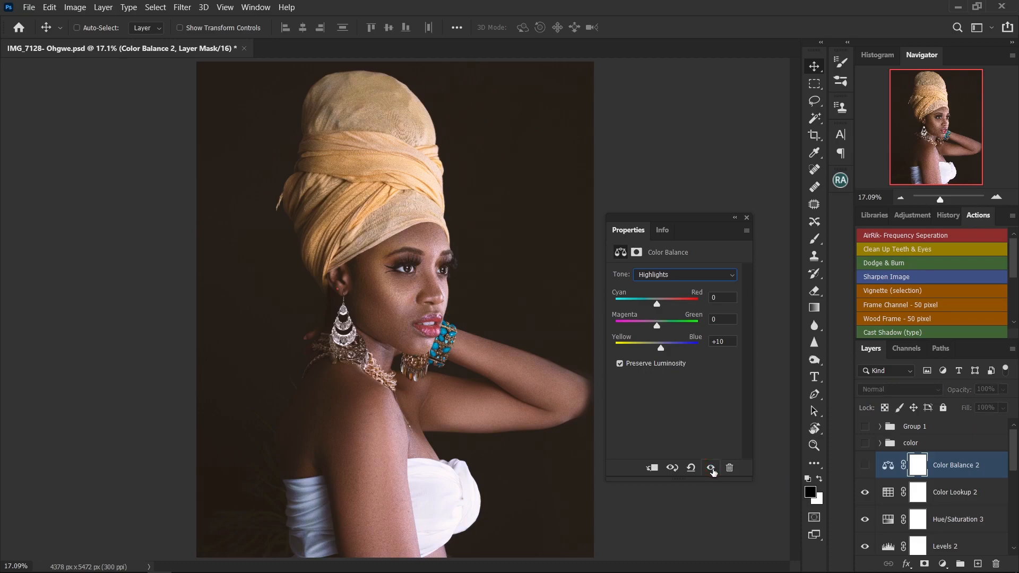
click(712, 469)
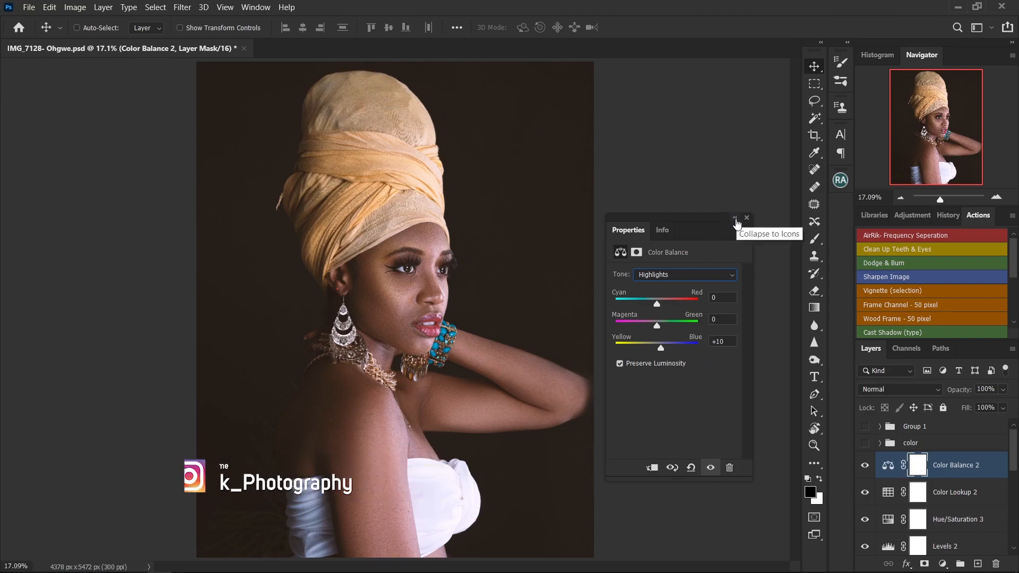
click(735, 219)
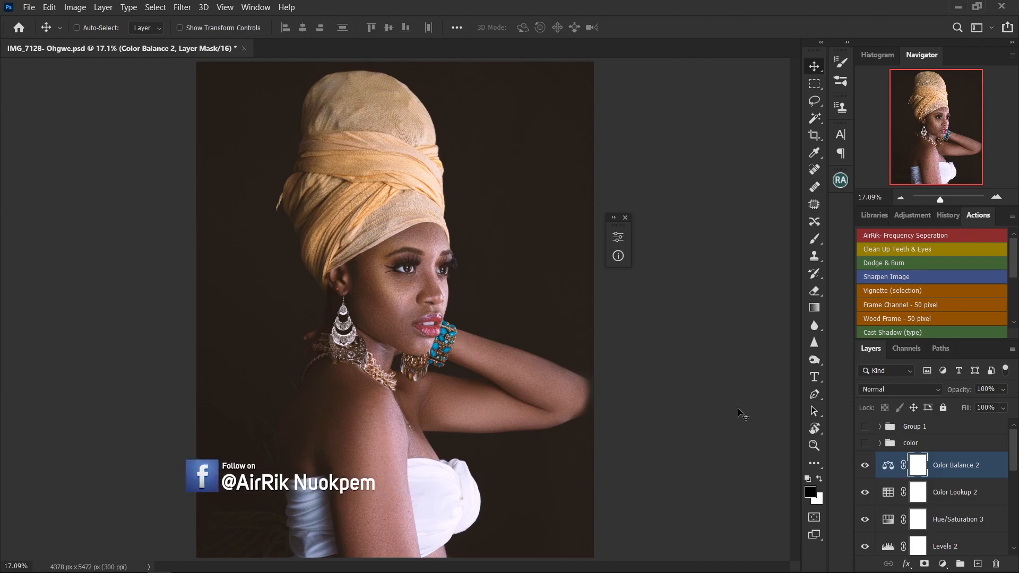
Add a Curves adjustment layer above the Color Balance layer and switch it to the Blue channel
click(943, 565)
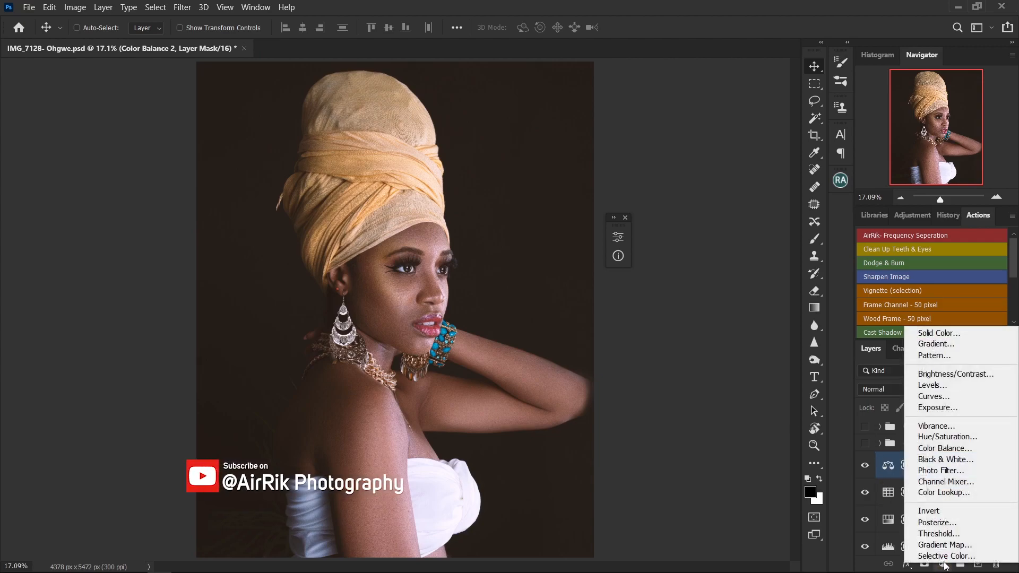
click(949, 397)
drag(543, 234, 693, 215)
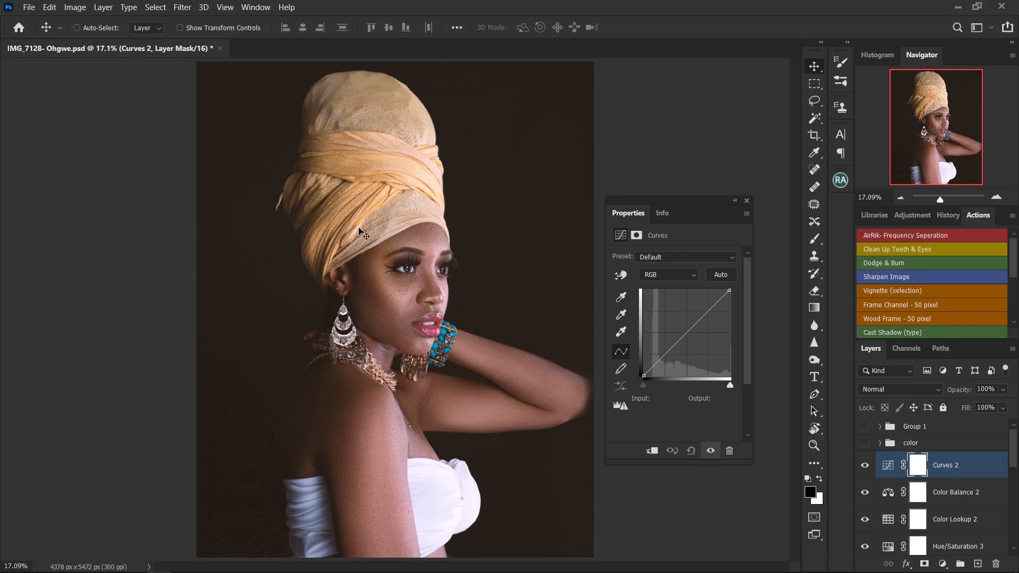
click(696, 275)
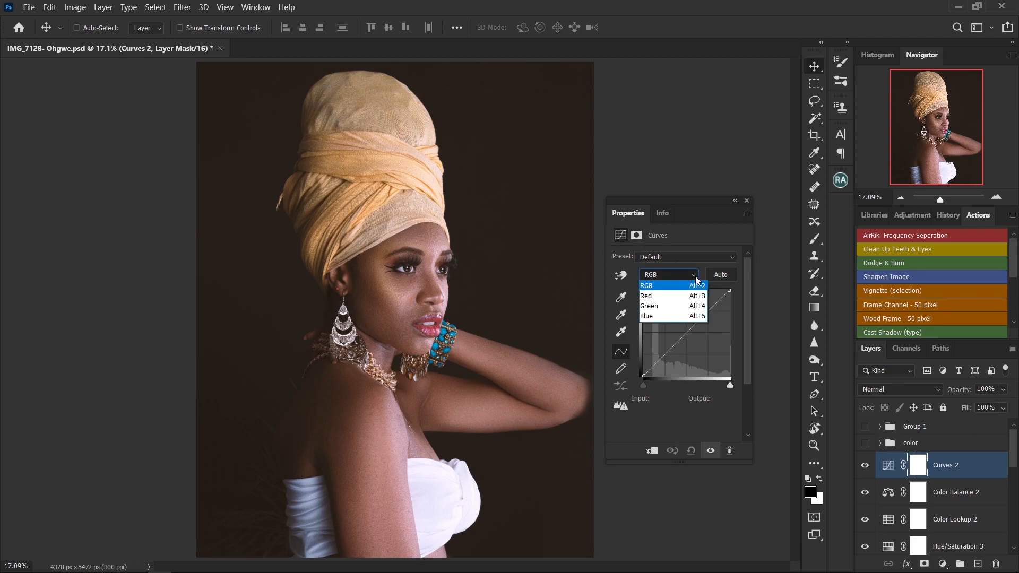
click(676, 316)
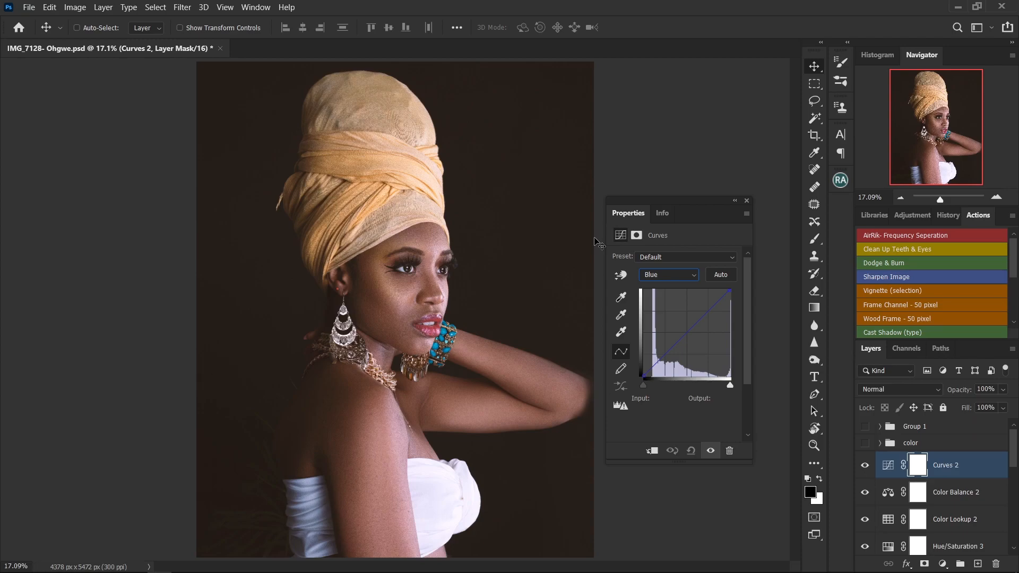
click(679, 272)
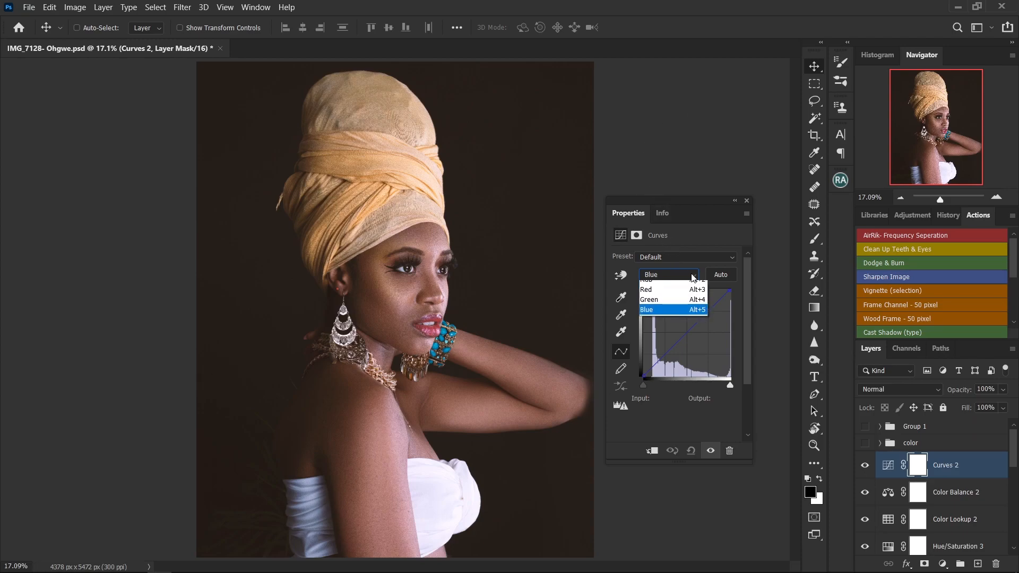
click(678, 317)
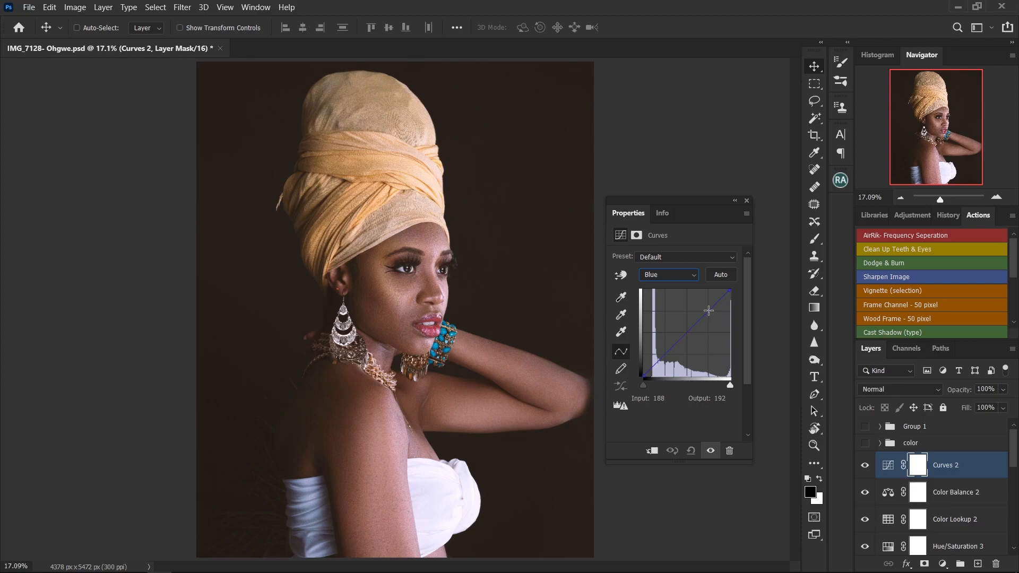
Anchor the Blue curve at its highlights, midtones and shadows, and raise its black point slightly to tint the shadows blue
click(709, 310)
click(687, 333)
click(663, 355)
click(643, 377)
drag(640, 374, 638, 370)
mouse_move(639, 370)
mouse_down()
mouse_move(636, 386)
mouse_move(643, 376)
mouse_up()
Compare the portrait with and without the Curves adjustment, leaving it switched on, and close its settings
click(710, 451)
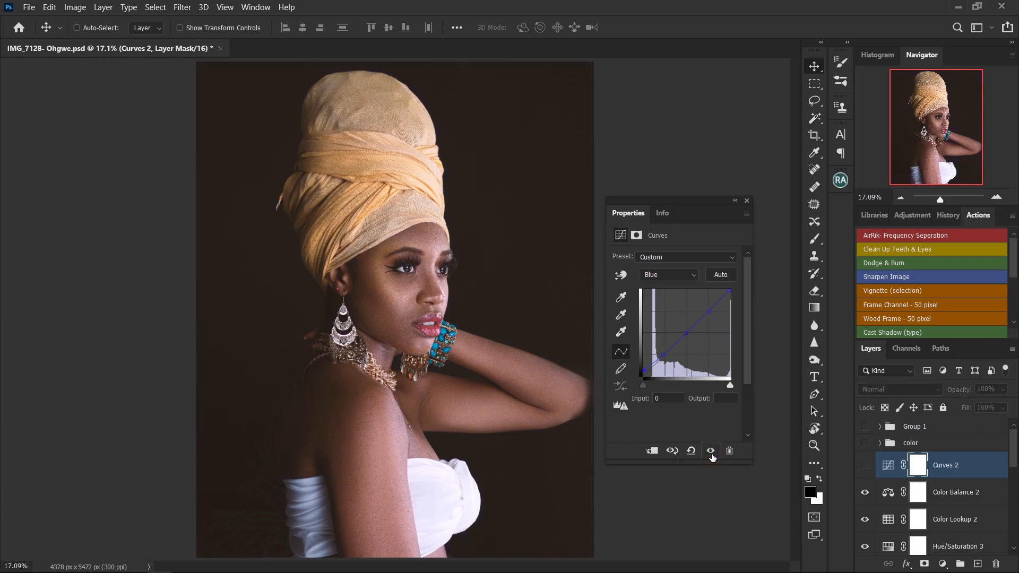
click(710, 451)
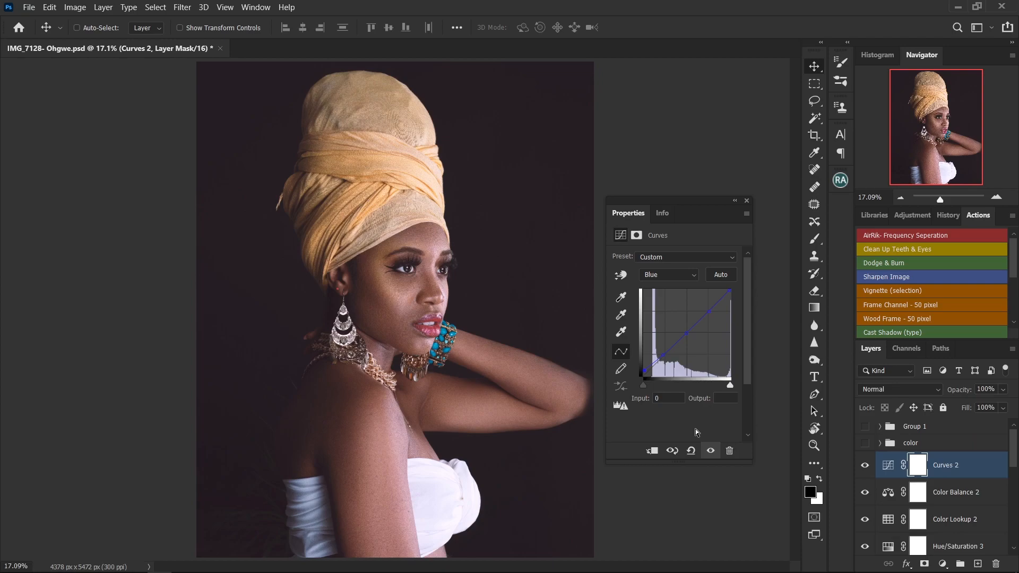
click(710, 451)
click(711, 451)
click(734, 203)
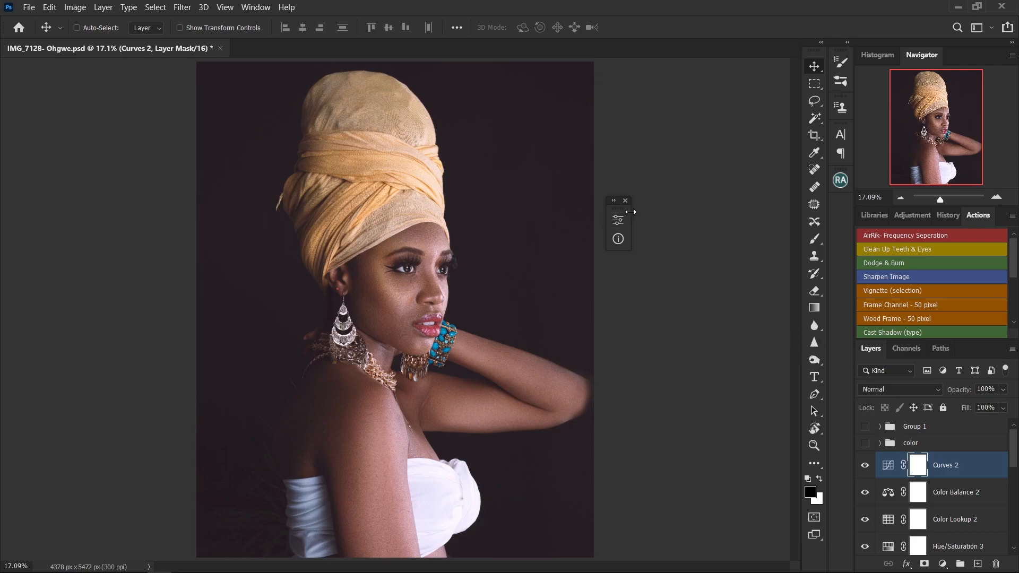
click(625, 200)
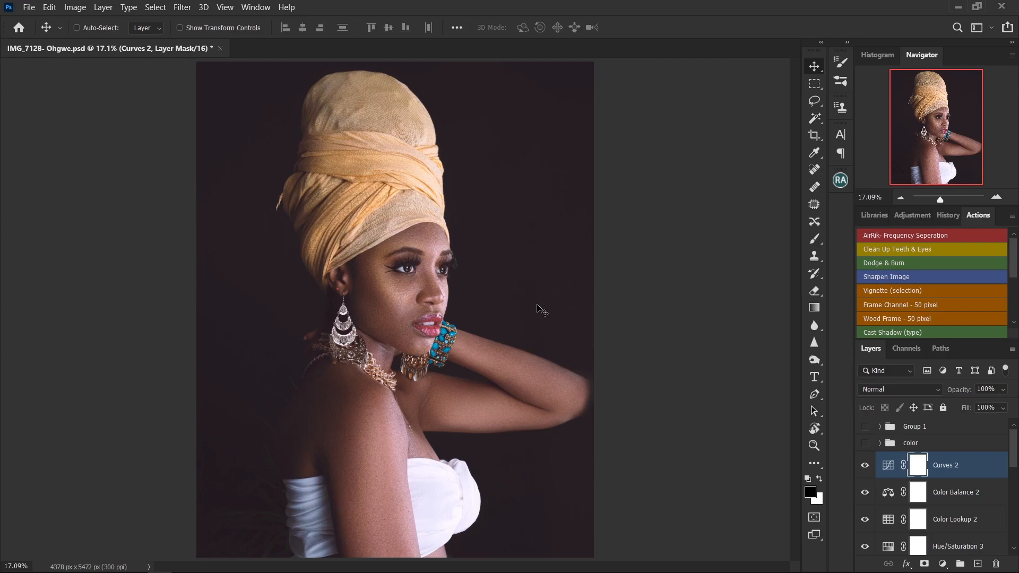
Create a new empty layer above the Curves layer and set the Gradient tool to the Foreground to Transparent preset from Basics
key(g)
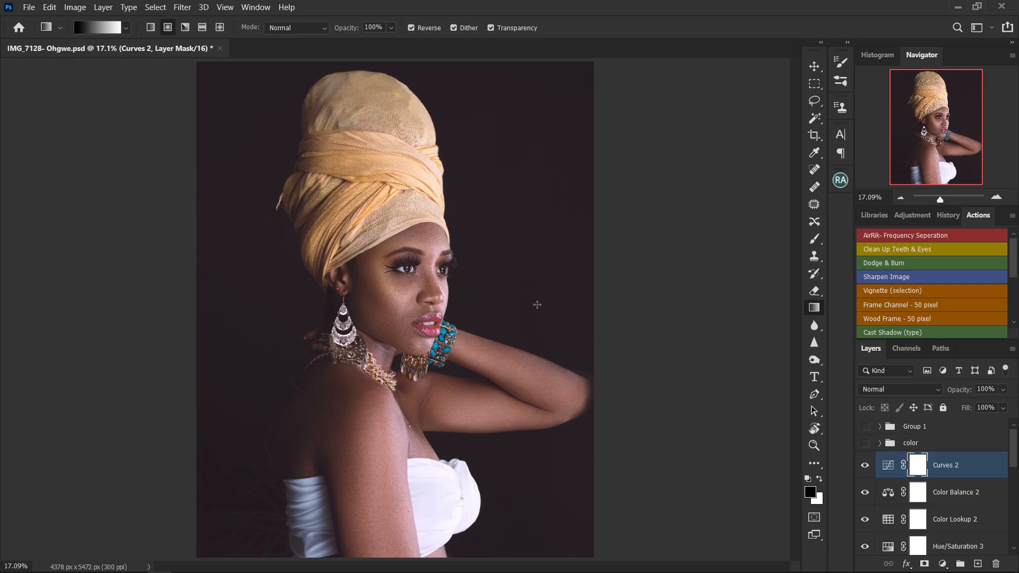
key(period)
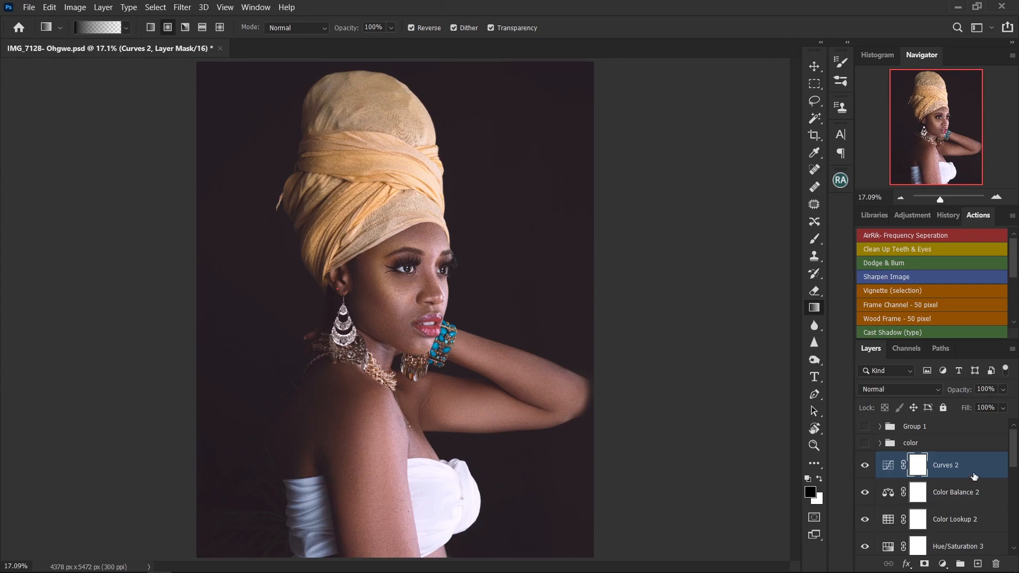
click(978, 565)
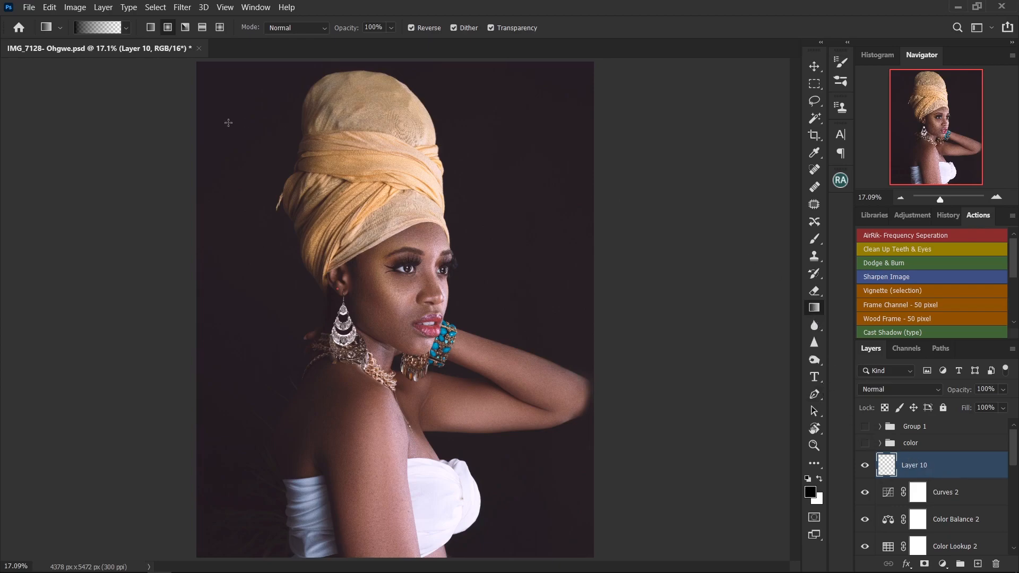
click(100, 28)
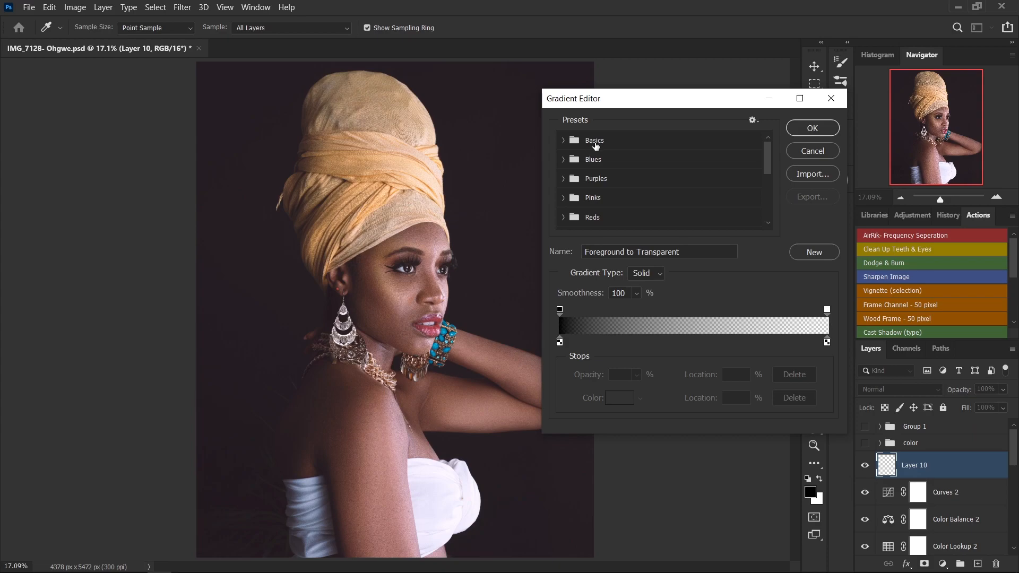
click(564, 142)
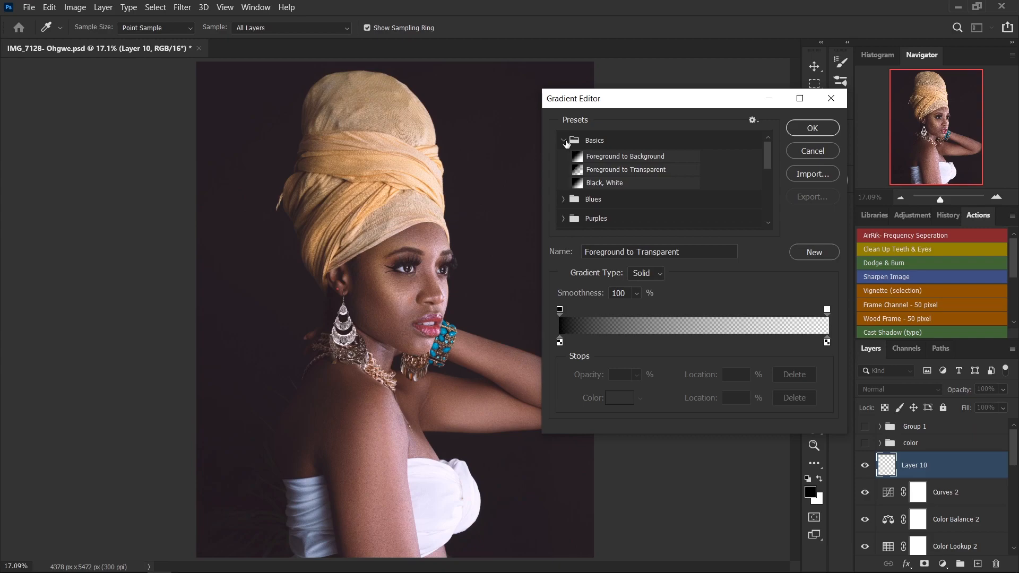
click(614, 174)
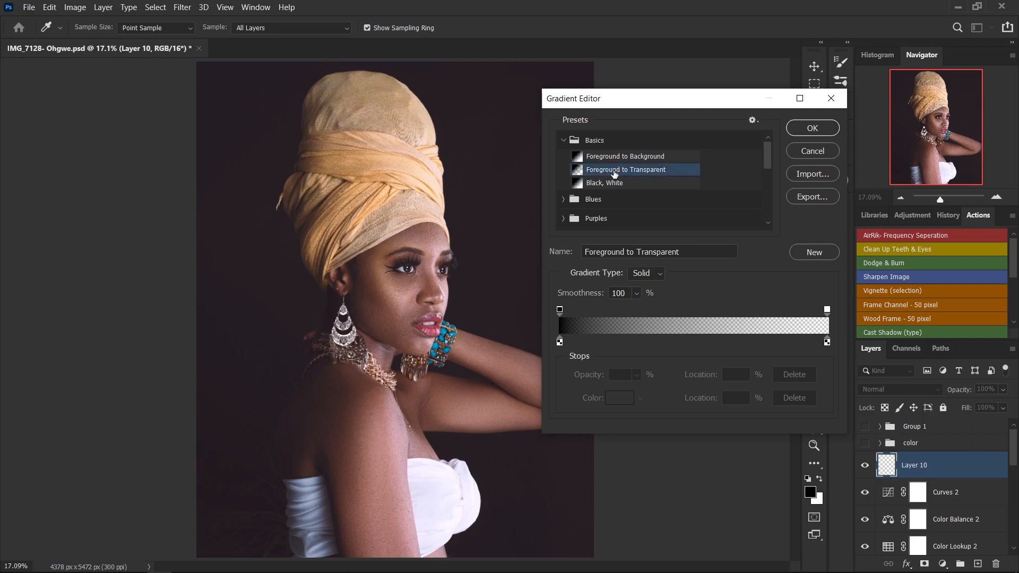
click(807, 128)
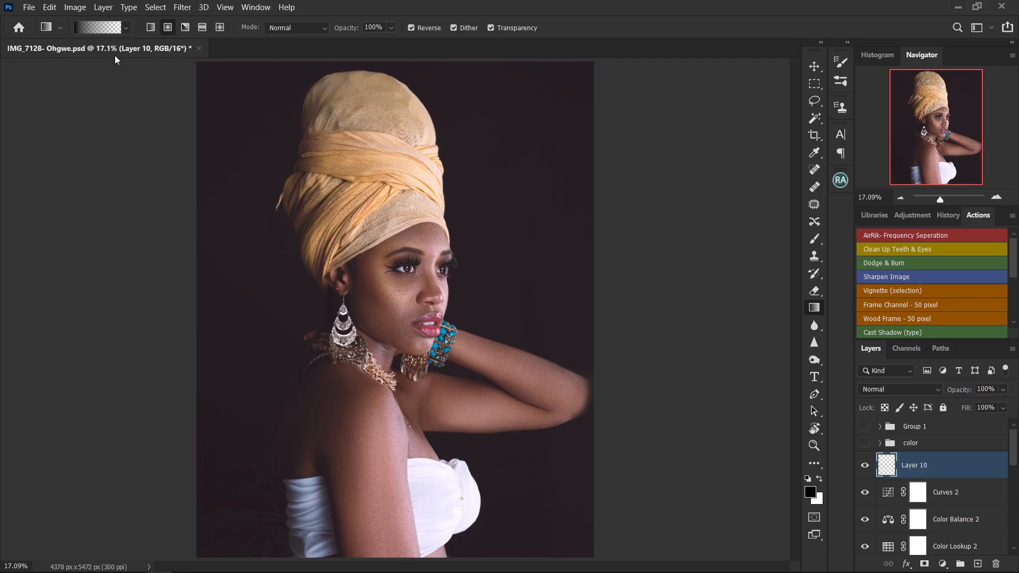
click(103, 27)
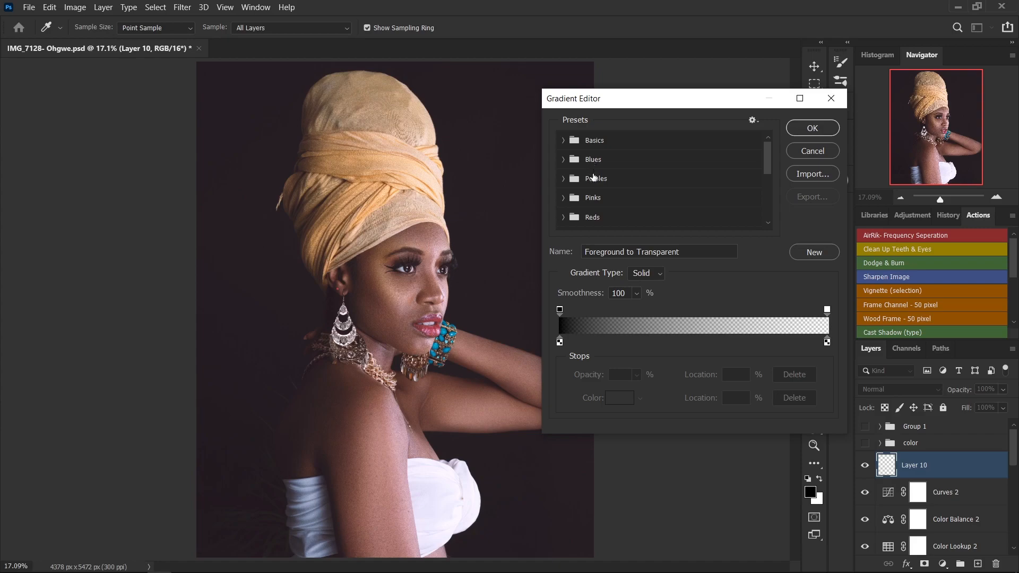
click(563, 141)
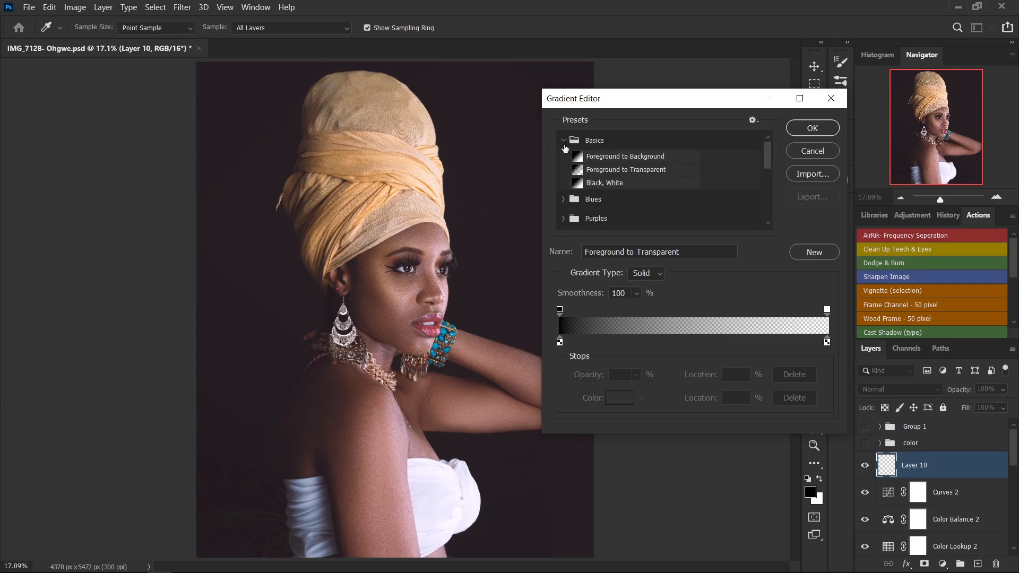
click(608, 171)
click(799, 132)
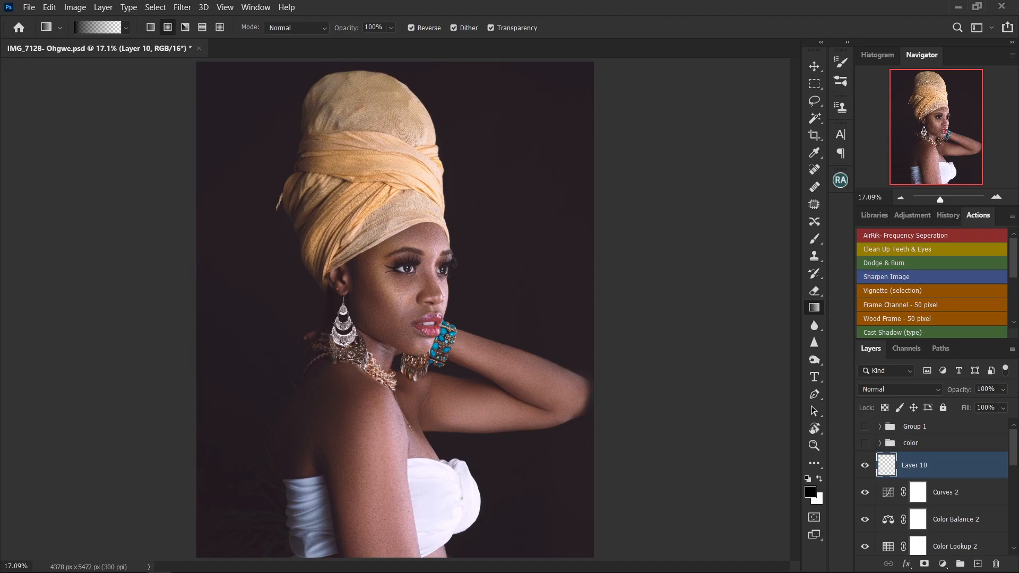
Draw a reversed black radial gradient on the new layer from the portrait's centre to beyond its lower edge as a vignette
key(ctrl+minus)
key(ctrl+minus)
key(ctrl+minus)
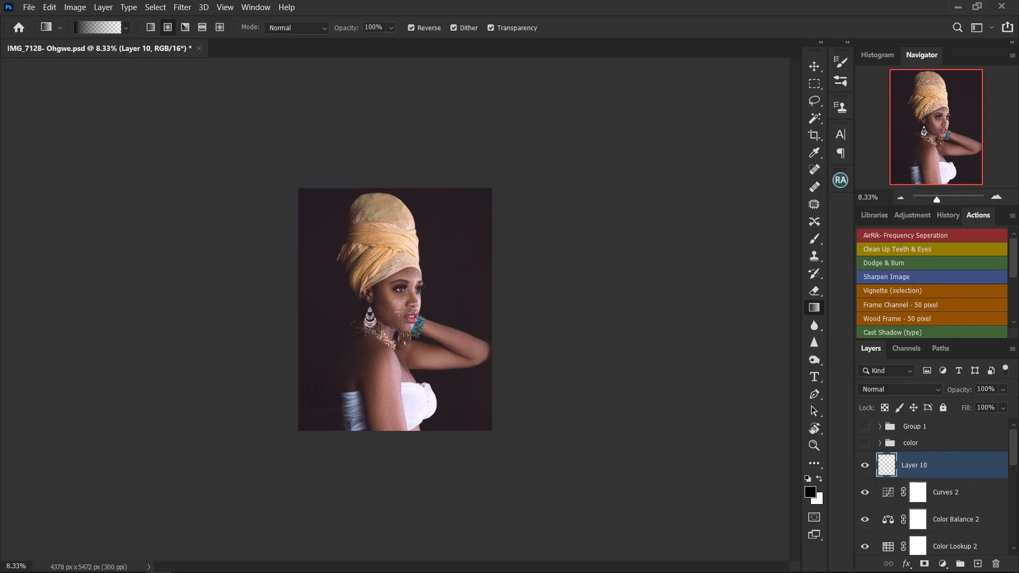
drag(397, 311, 396, 462)
drag(397, 461, 410, 476)
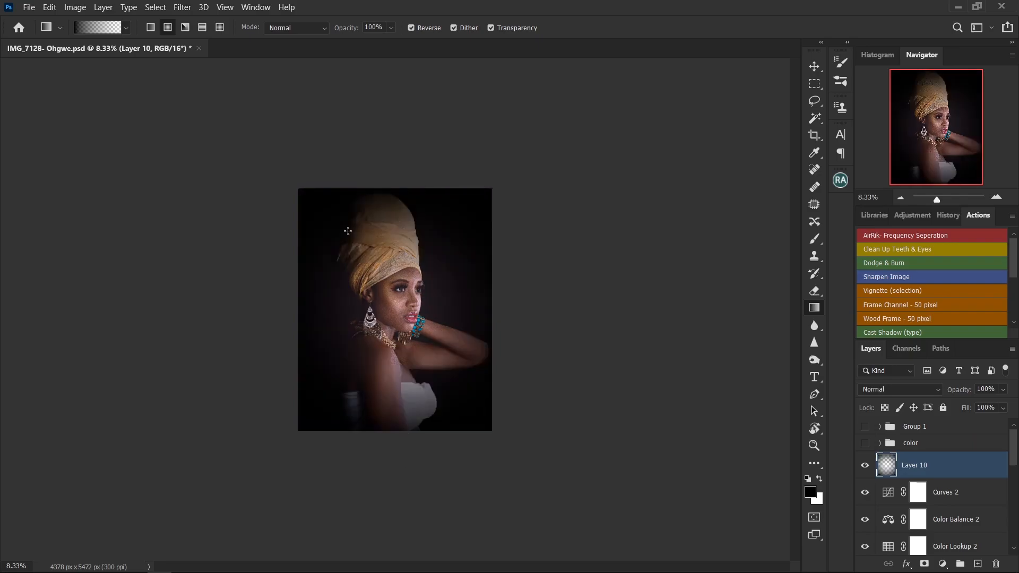
Reduce the opacity of the vignette layer to 40%
scroll(348, 231, up, 4)
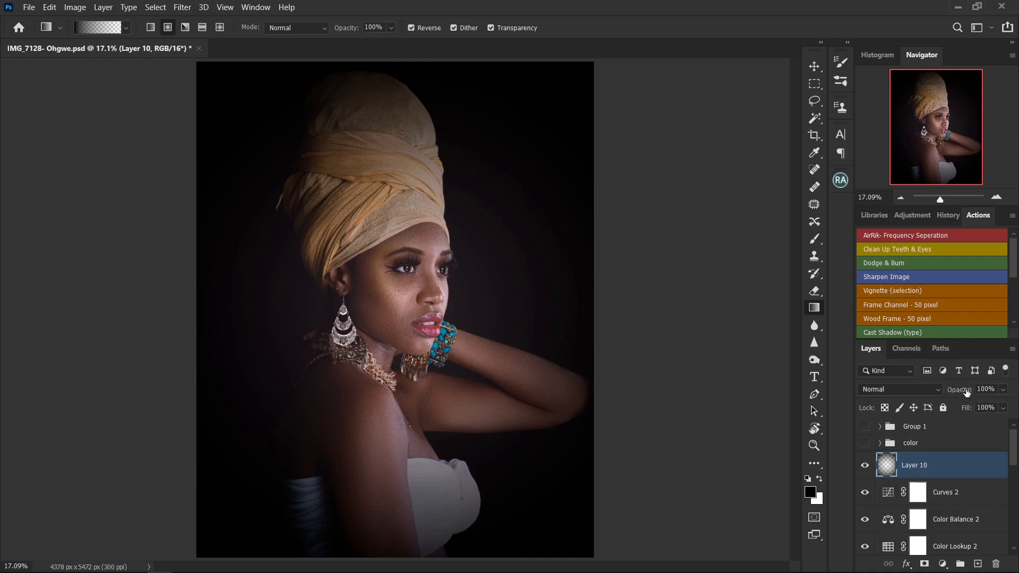
mouse_move(965, 391)
mouse_down()
mouse_move(938, 391)
mouse_move(960, 395)
mouse_up()
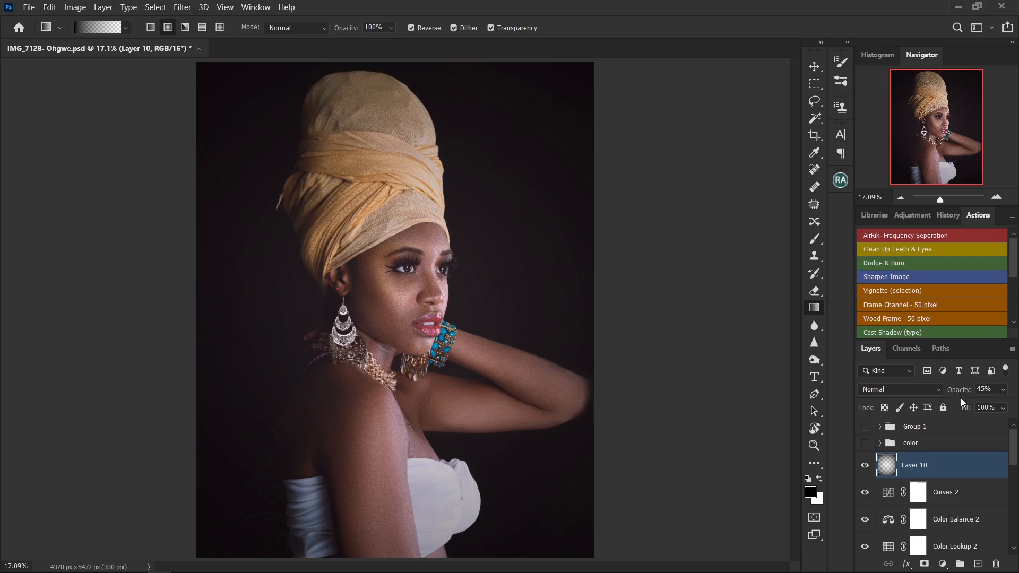
drag(967, 395, 962, 399)
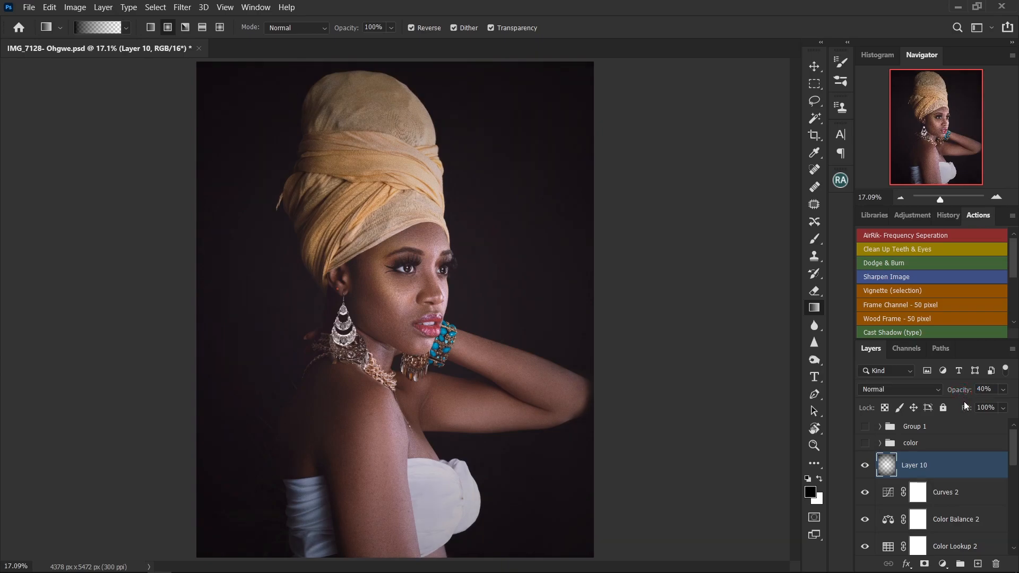
Lower the opacity of the vignette layer to 31%
drag(964, 395, 959, 393)
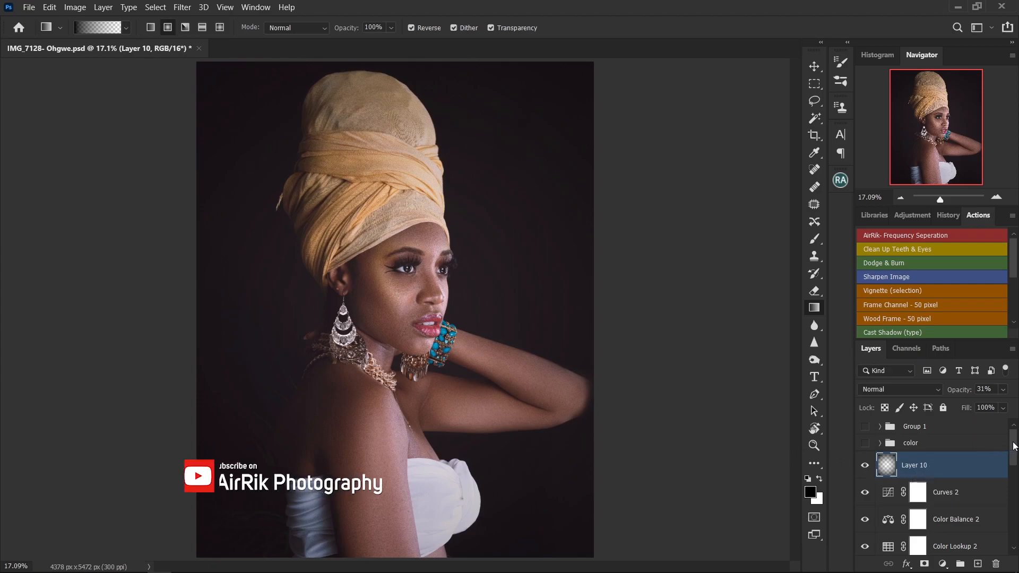
Review the color grading stack by selecting the Color Lookup, Color Balance, Curves and vignette layers one after another
drag(1014, 448, 1013, 475)
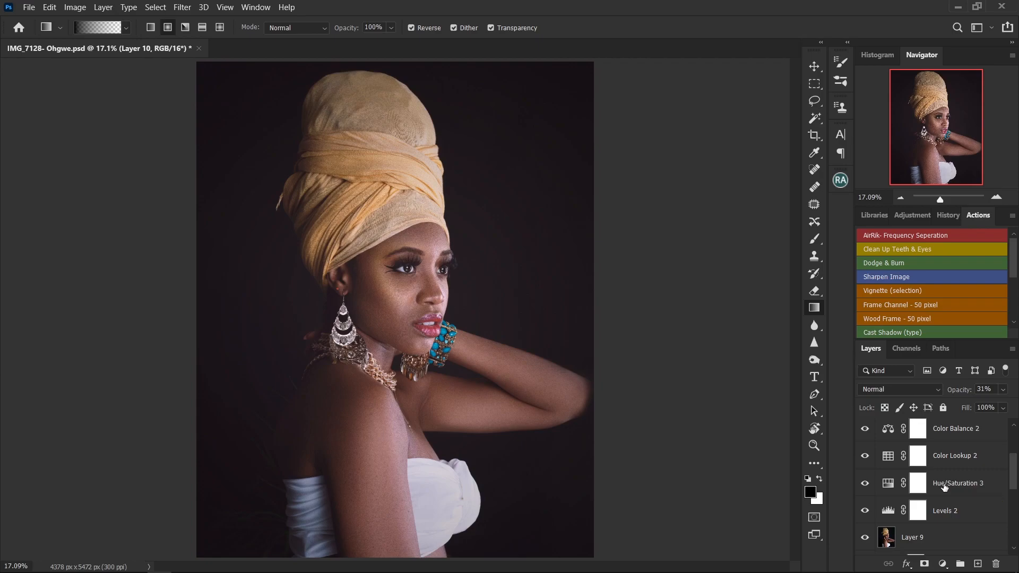
click(957, 462)
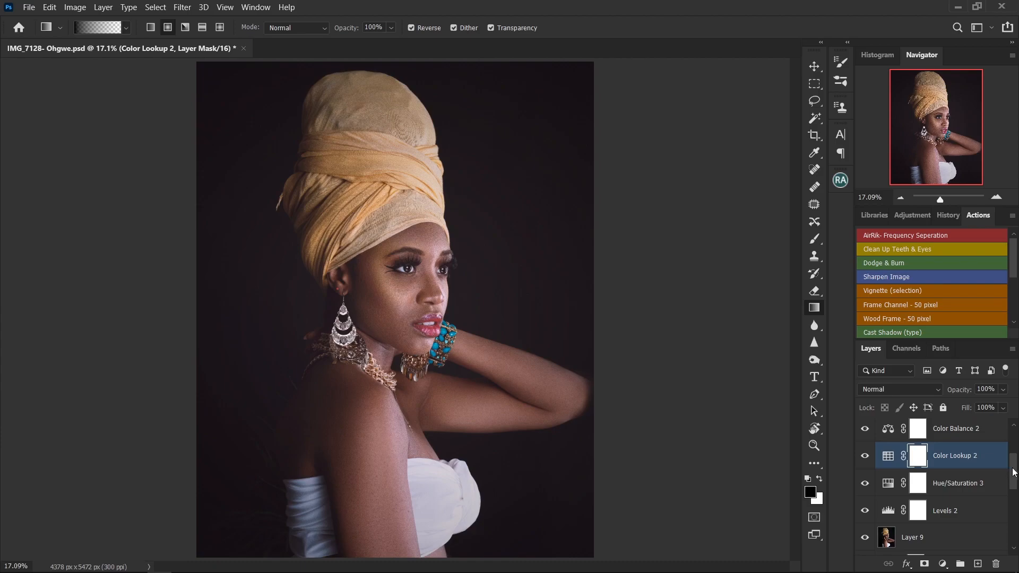
drag(1014, 473, 1012, 455)
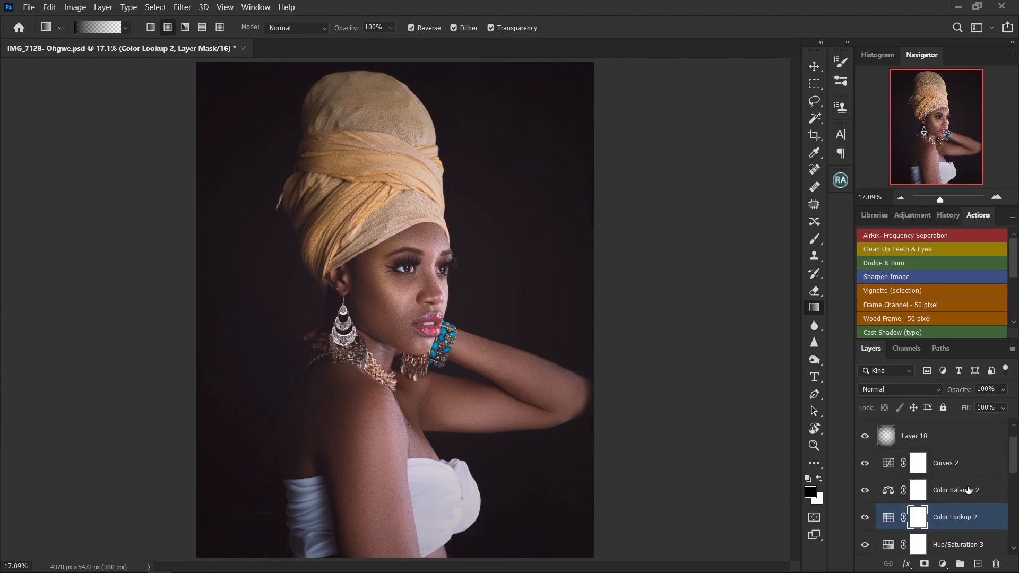
click(962, 494)
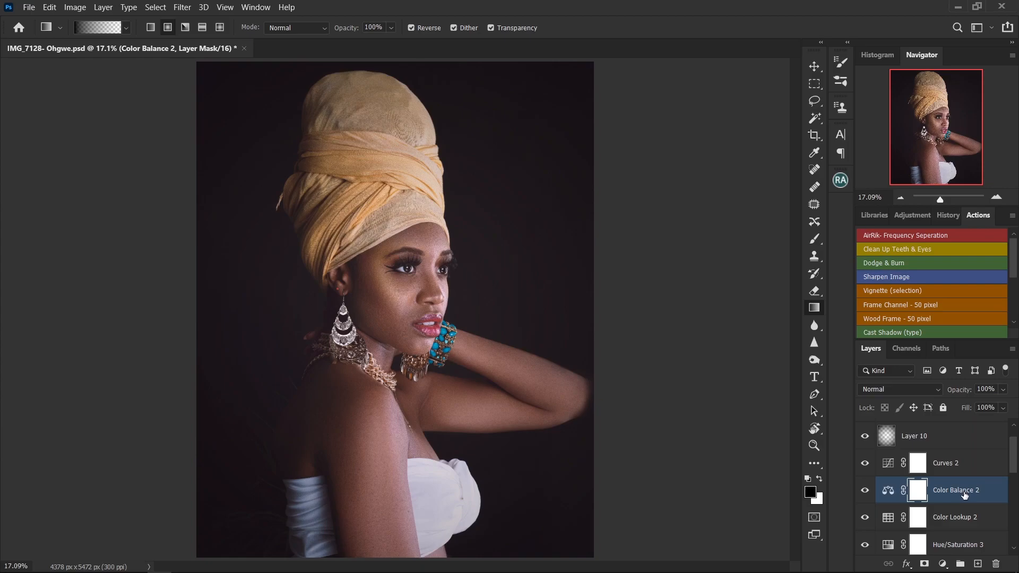
click(953, 472)
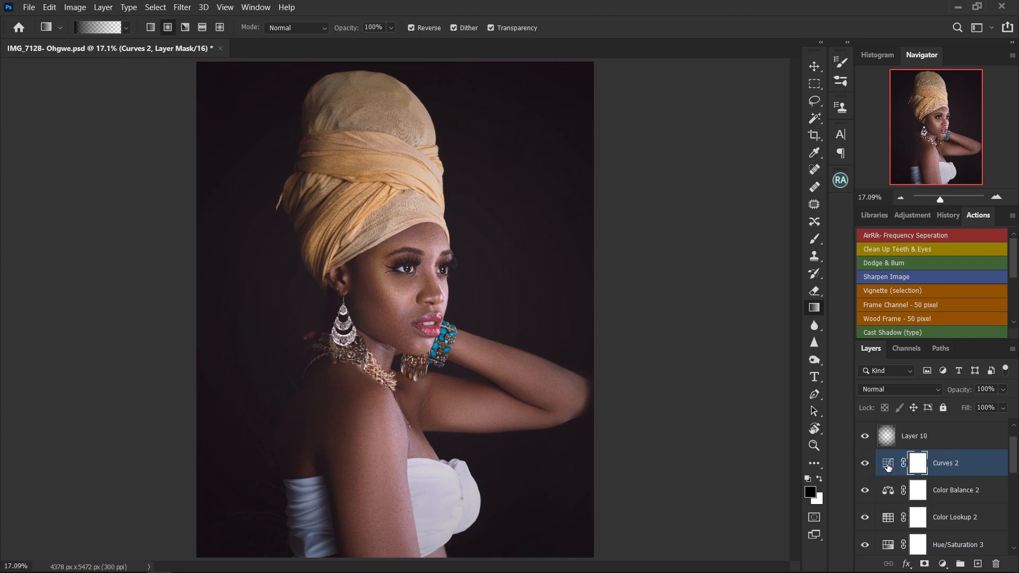
click(887, 465)
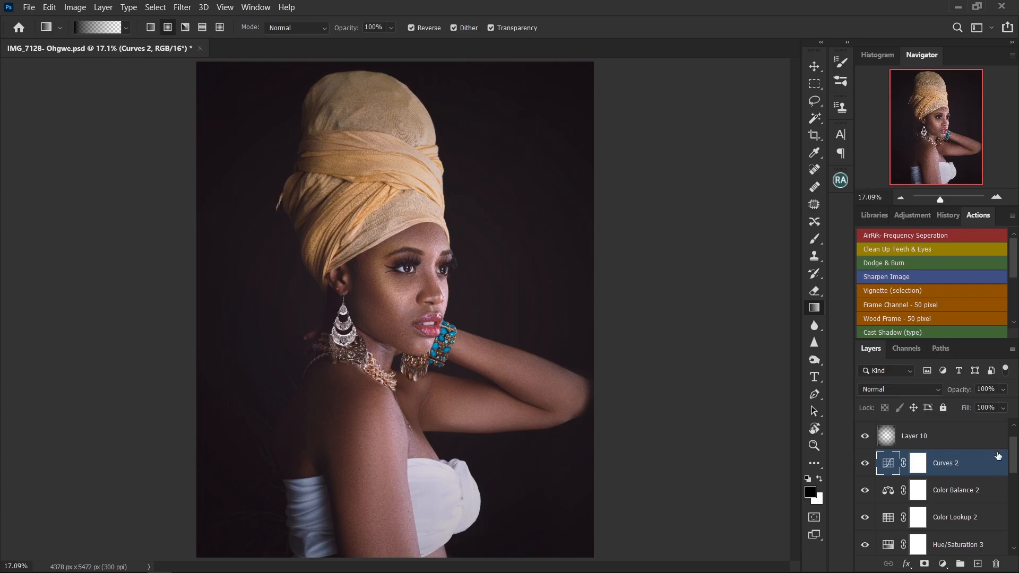
scroll(1008, 457, up, 2)
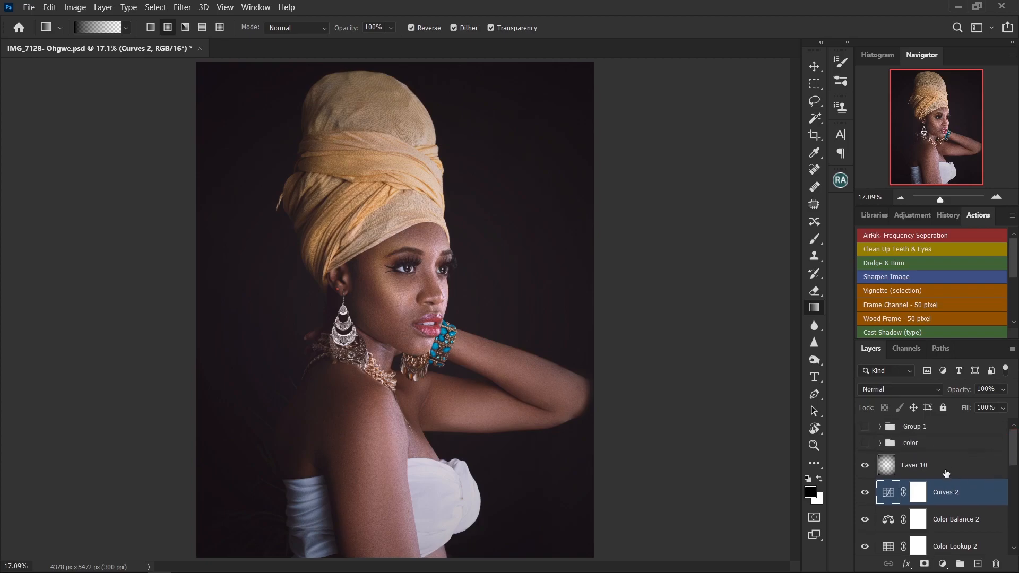
click(929, 474)
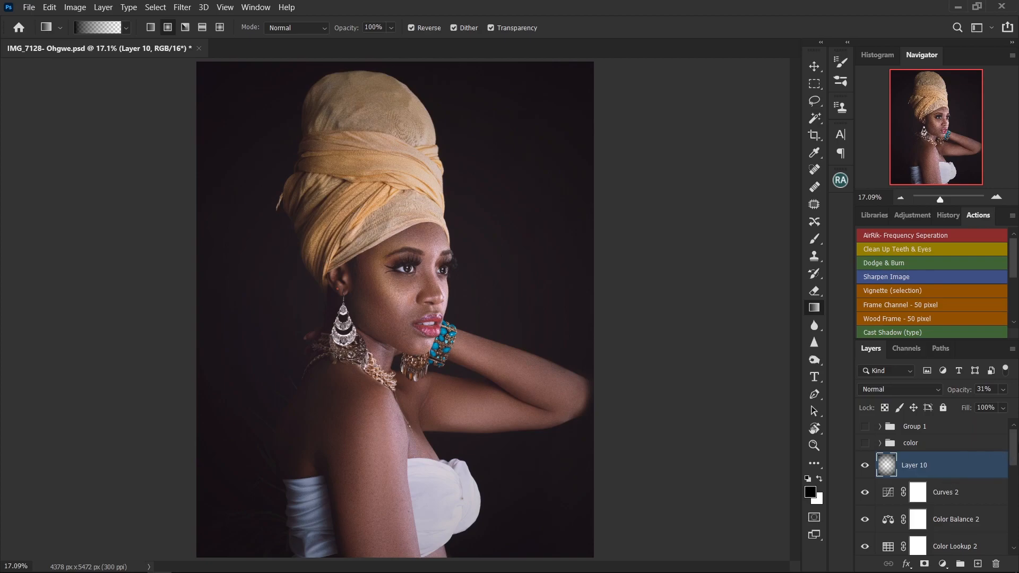
drag(1015, 448, 1014, 456)
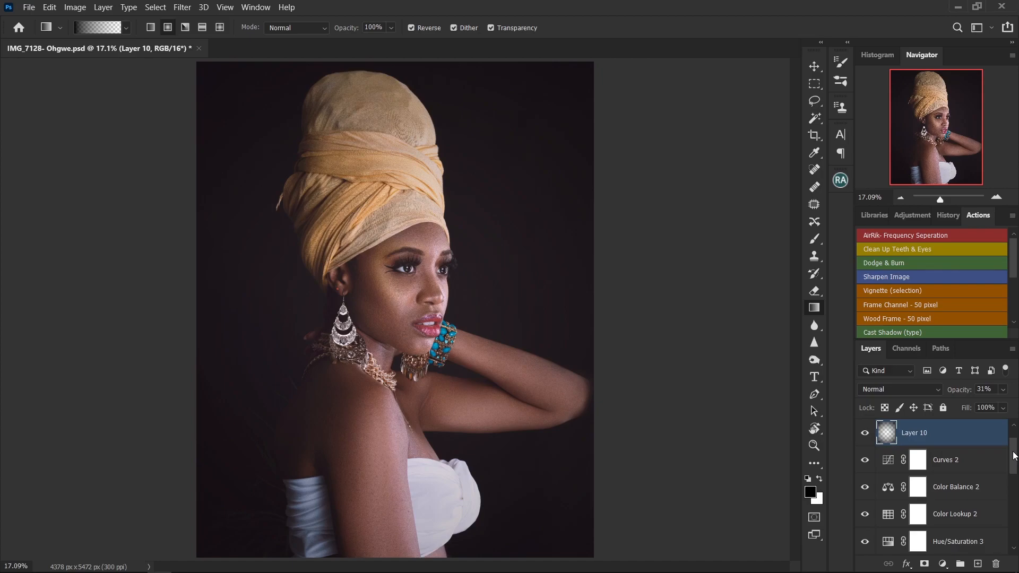
mouse_move(1013, 456)
mouse_down()
mouse_move(1017, 531)
mouse_move(1014, 450)
mouse_up()
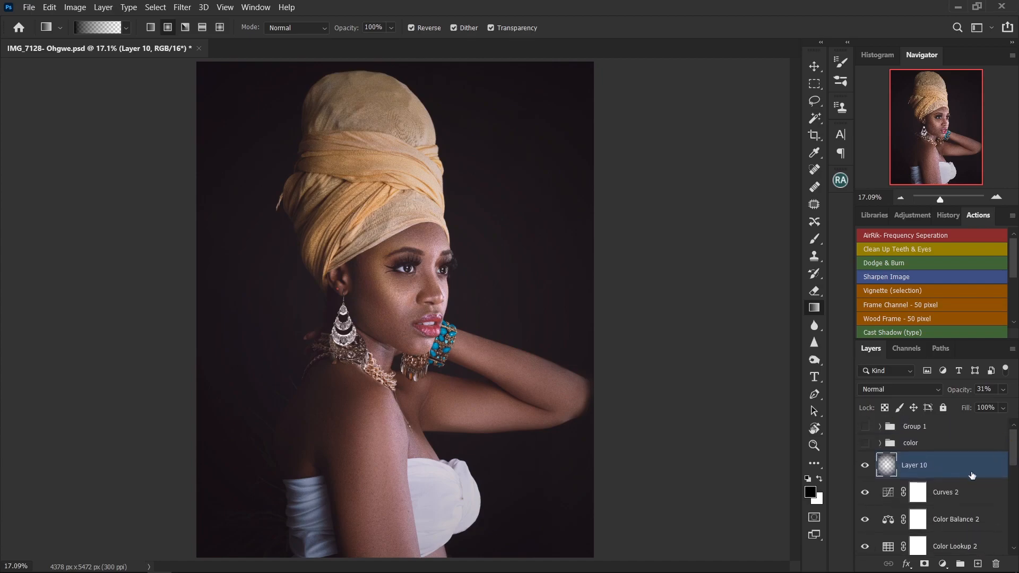
scroll(973, 513, down, 3)
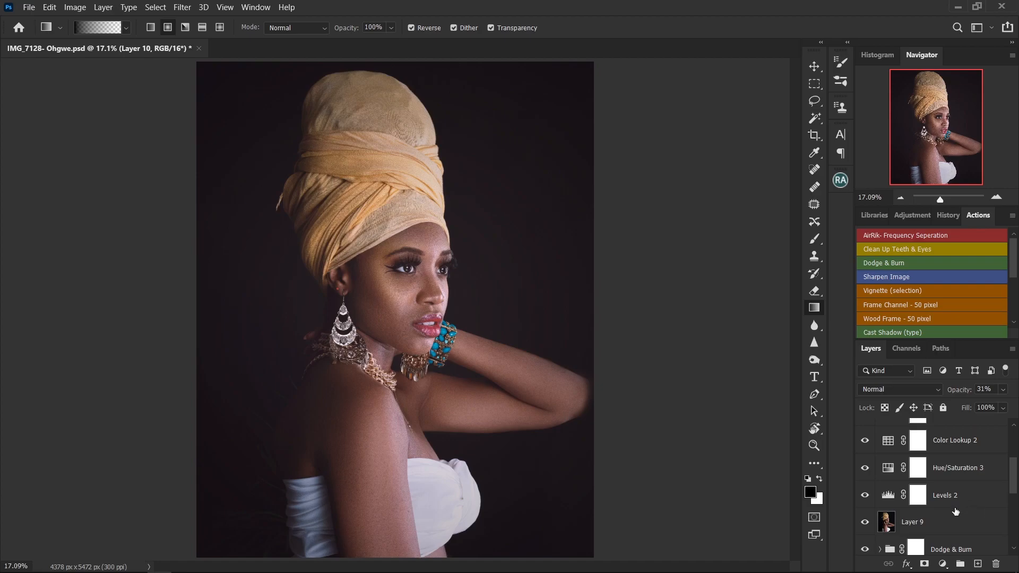
shift+click(971, 498)
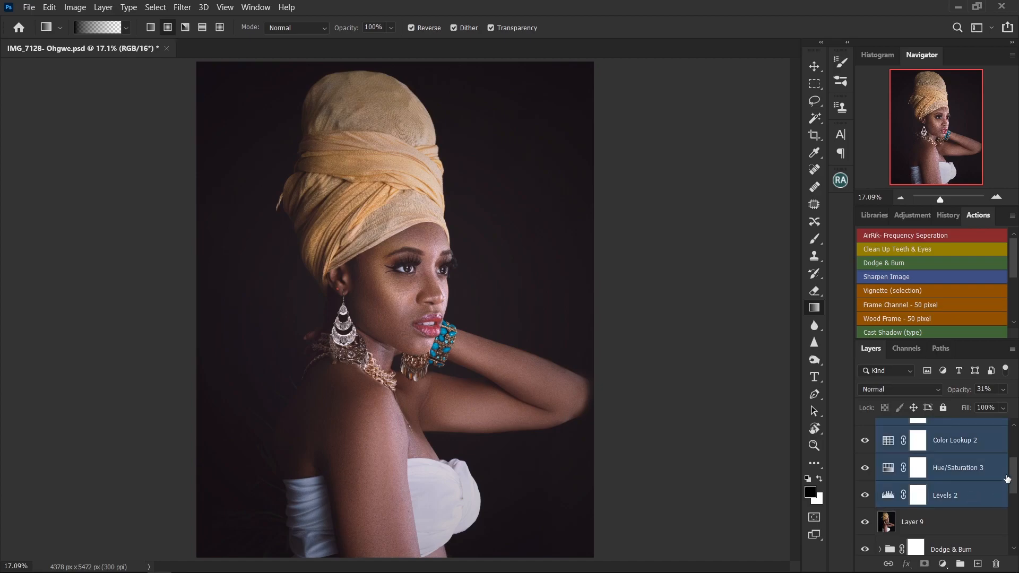
drag(1014, 480, 1013, 450)
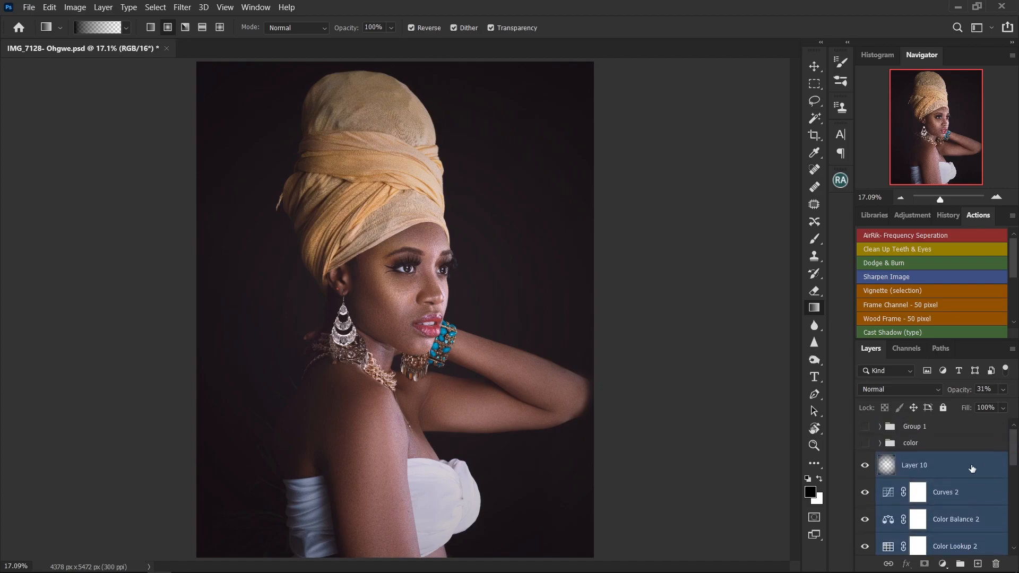
Group all color grading layers, from the vignette Layer 10 down to Levels 2
click(951, 475)
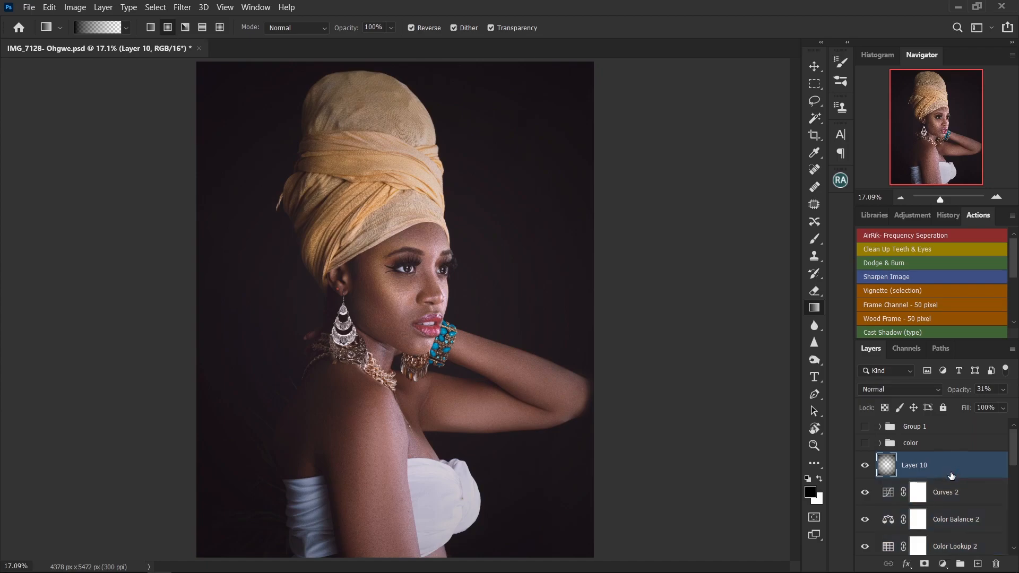
drag(1014, 440, 1014, 477)
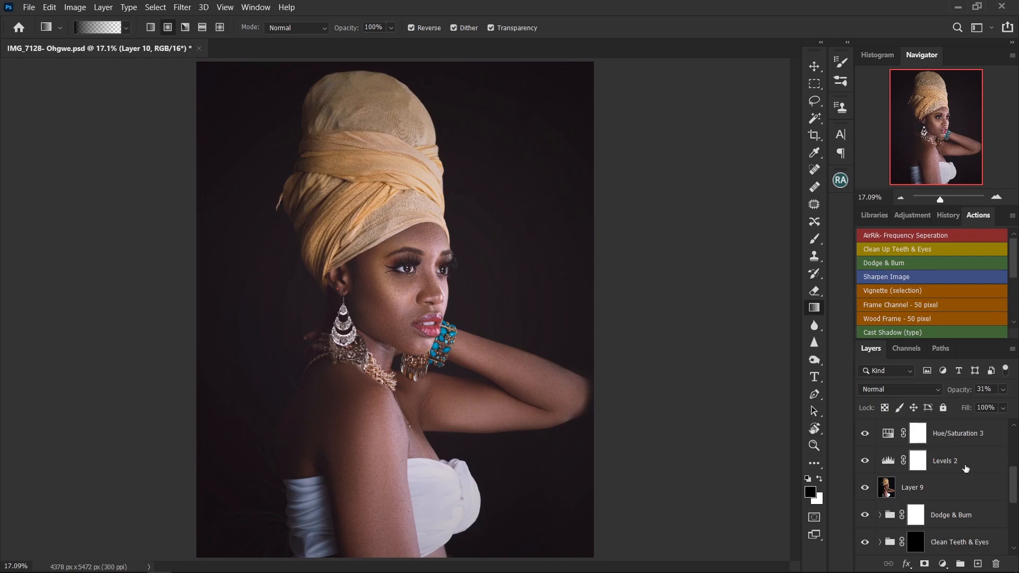
shift+click(972, 467)
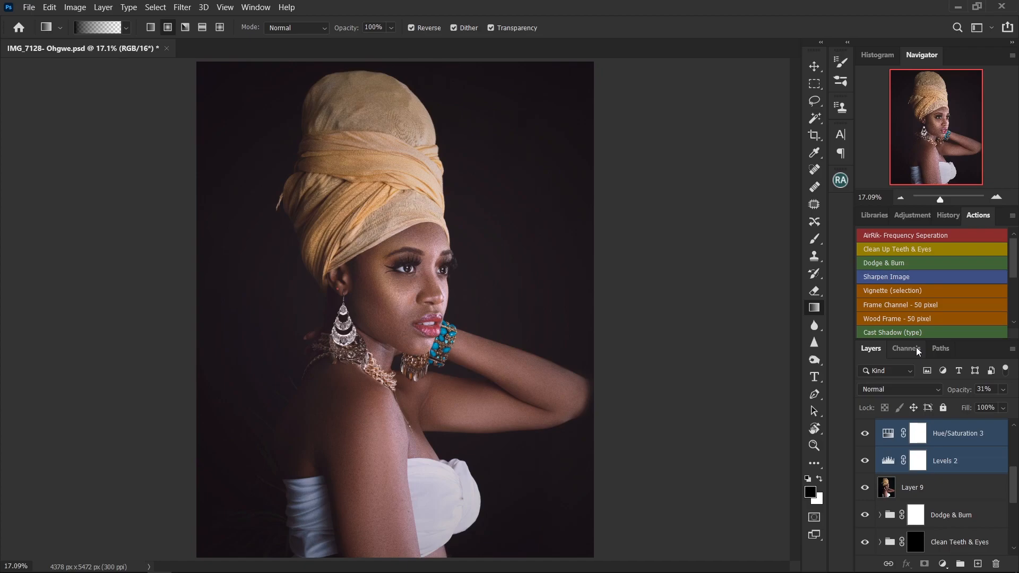
key(ctrl+g)
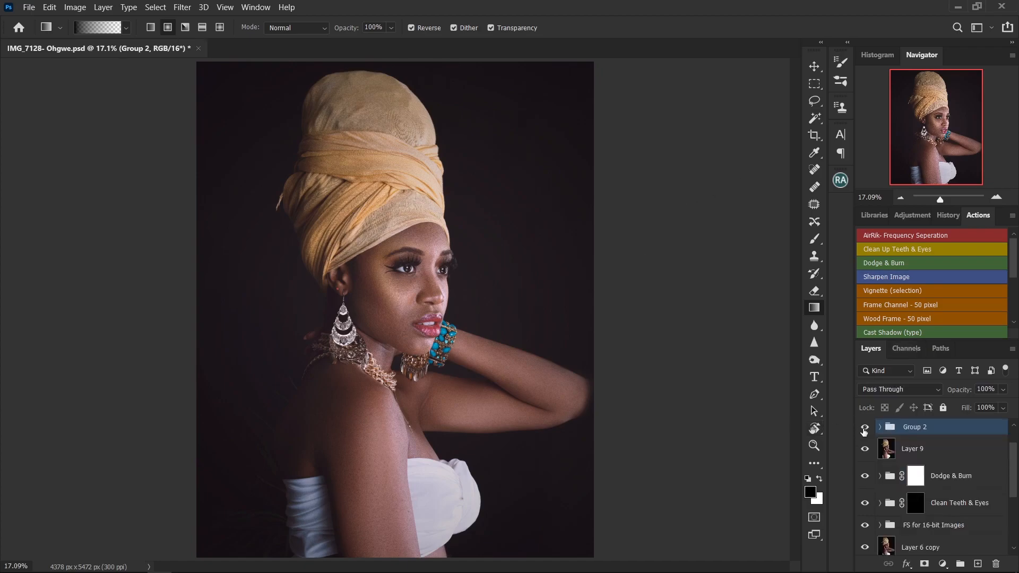
Compare the portrait with and without the grouped color grading, leaving the group visible
click(866, 428)
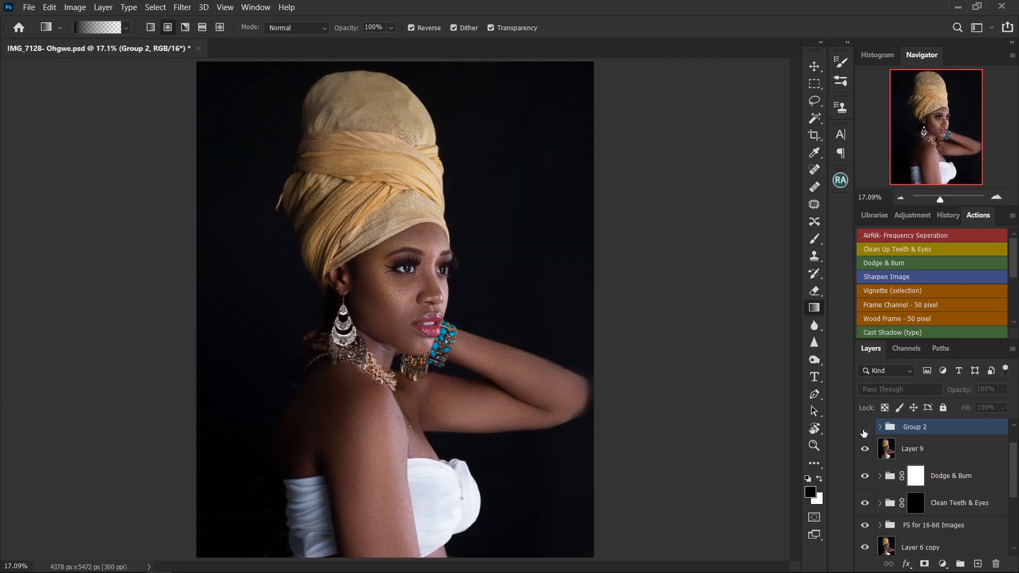
click(864, 430)
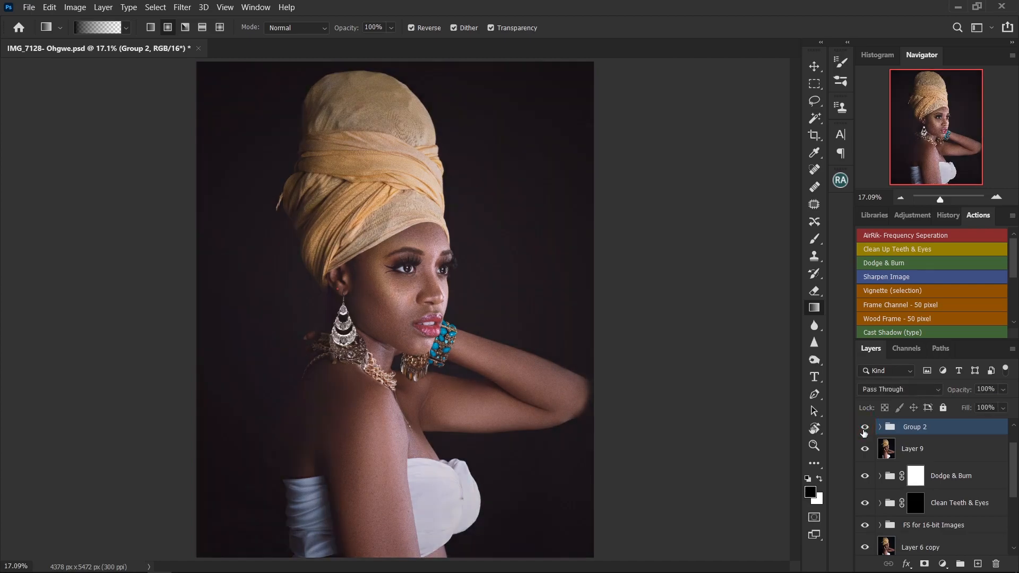
click(865, 429)
click(865, 431)
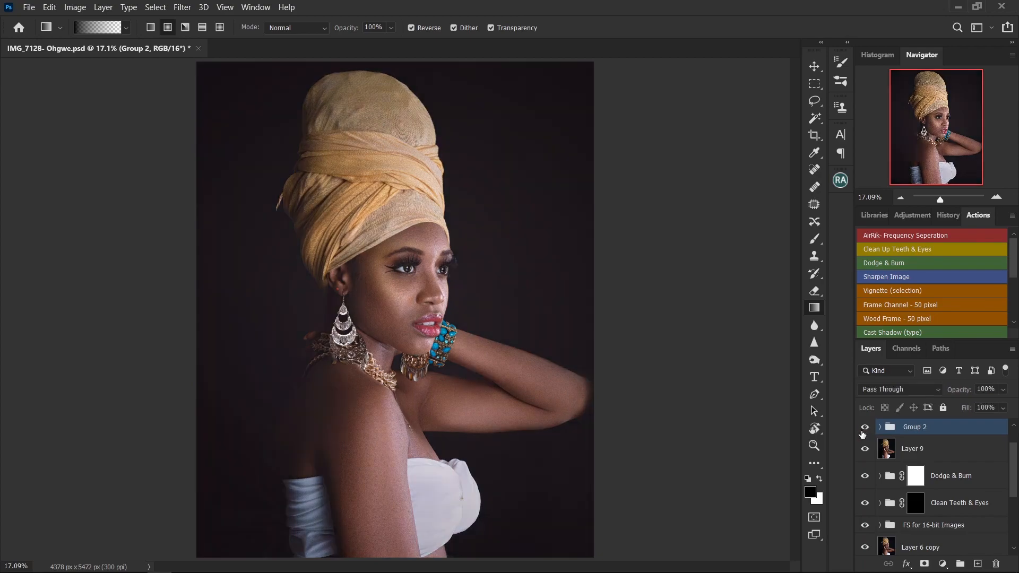